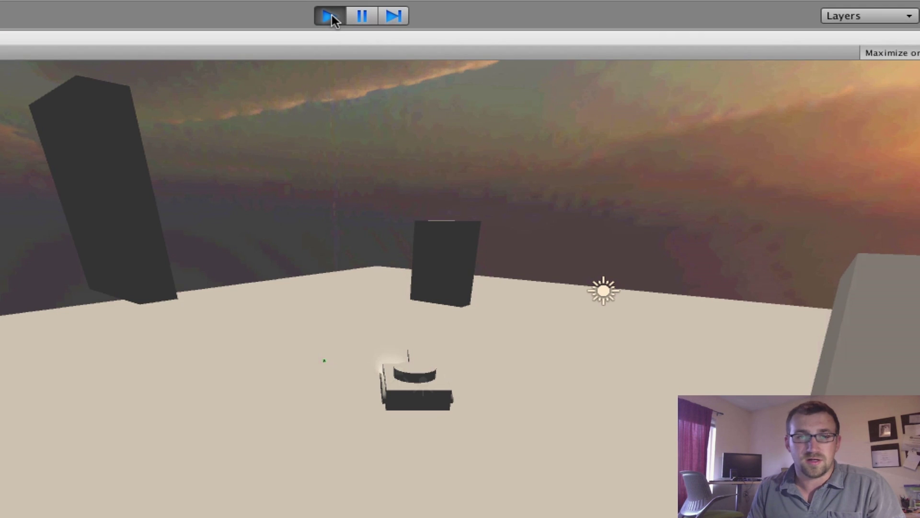
Playtest the turret by rotating it both ways and firing bullets repeatedly across the scene.
key("Right")
key("space")
key("space")
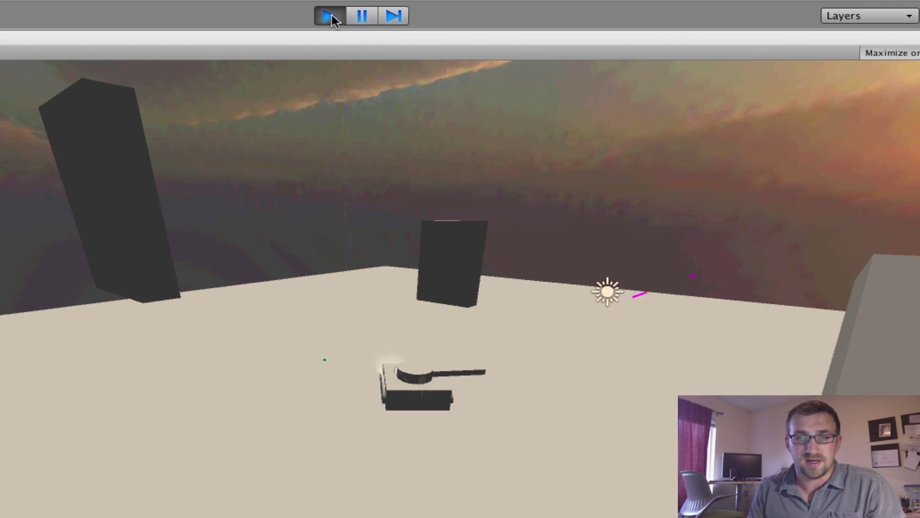
key("Left")
key("space")
key("space")
key("space")
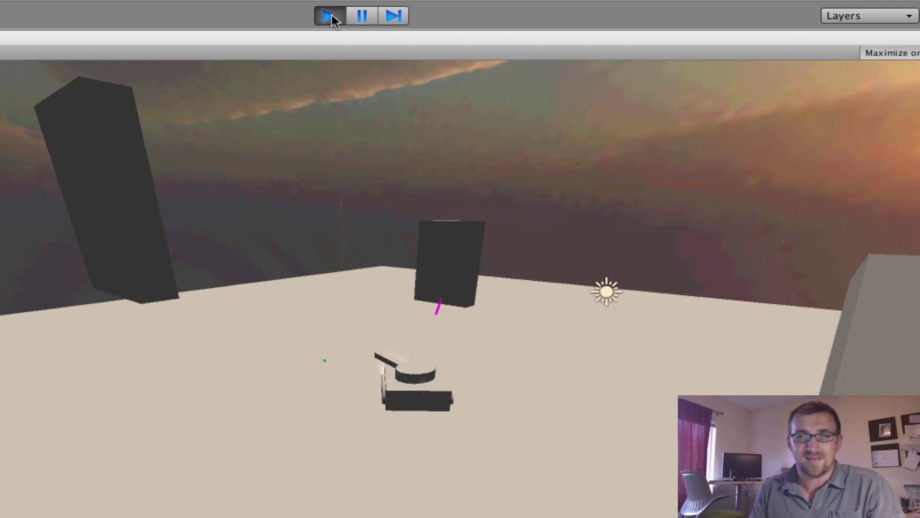
key("Right")
key("space")
key("space")
key("space")
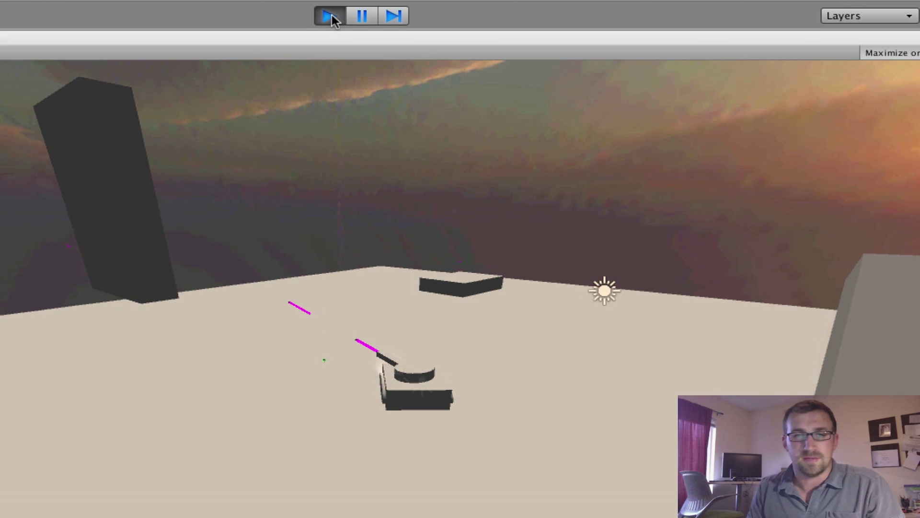
key("space")
key("Left")
key("space")
key("space")
Test driving the tank backward, forward and around to the right in the running game, and stop playing.
key("s")
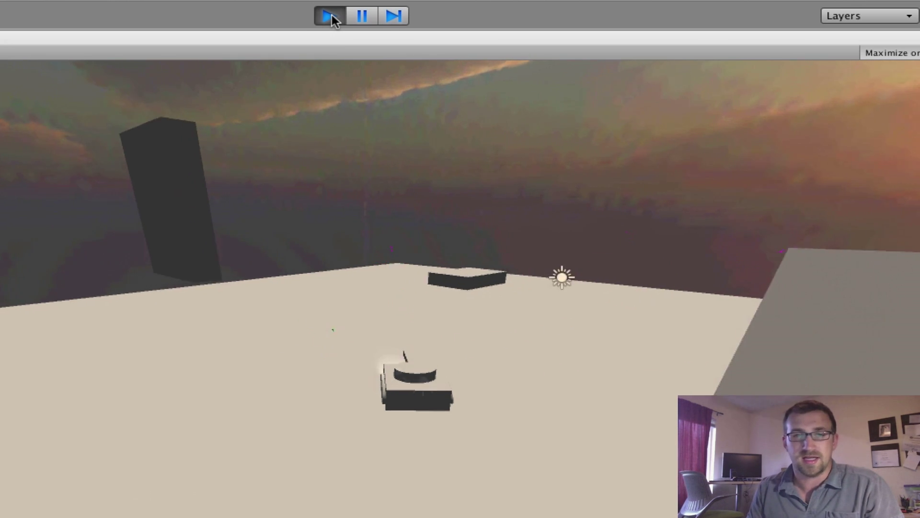
key("w")
key("d")
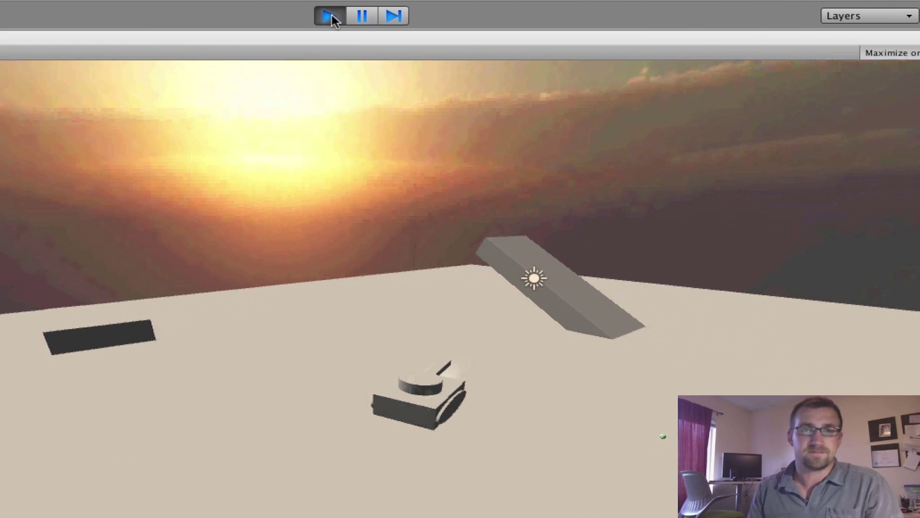
left_click(329, 15)
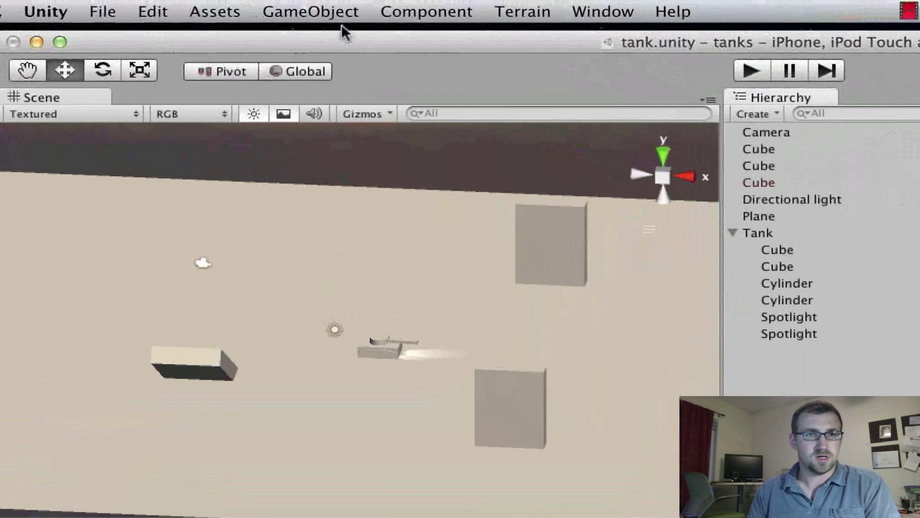
Add a sphere to the scene and name it bullet.
left_click(338, 13)
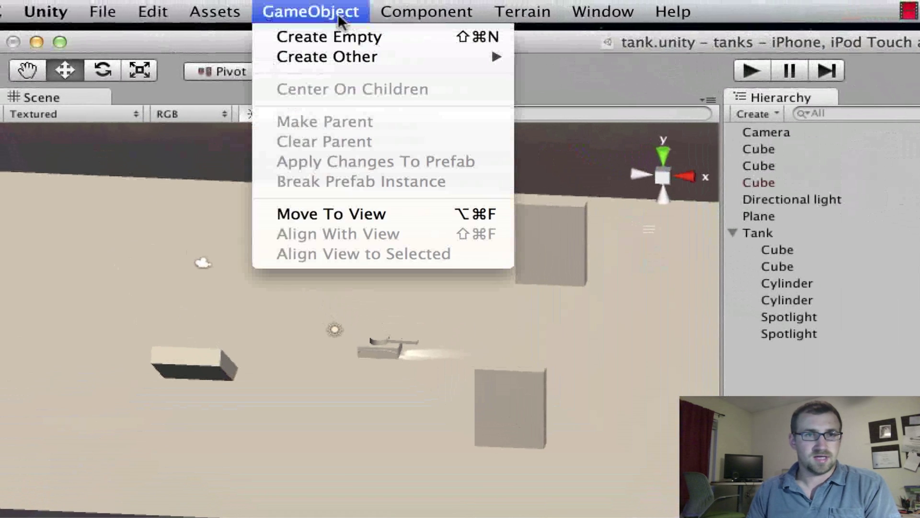
mouse_move(324, 55)
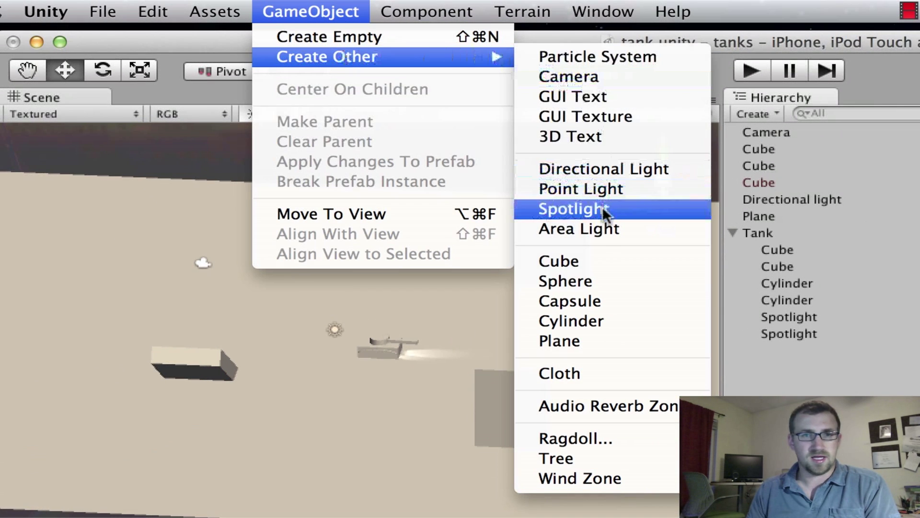
left_click(586, 280)
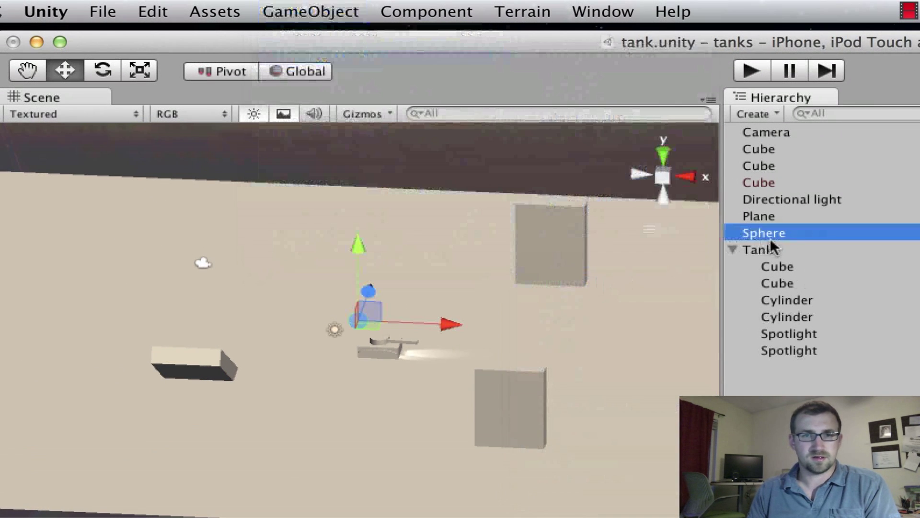
key("Return")
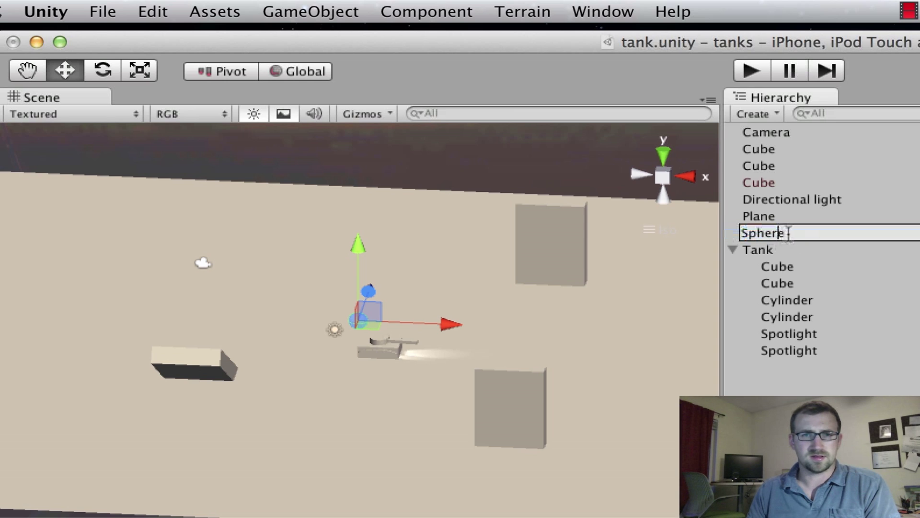
type("bullet")
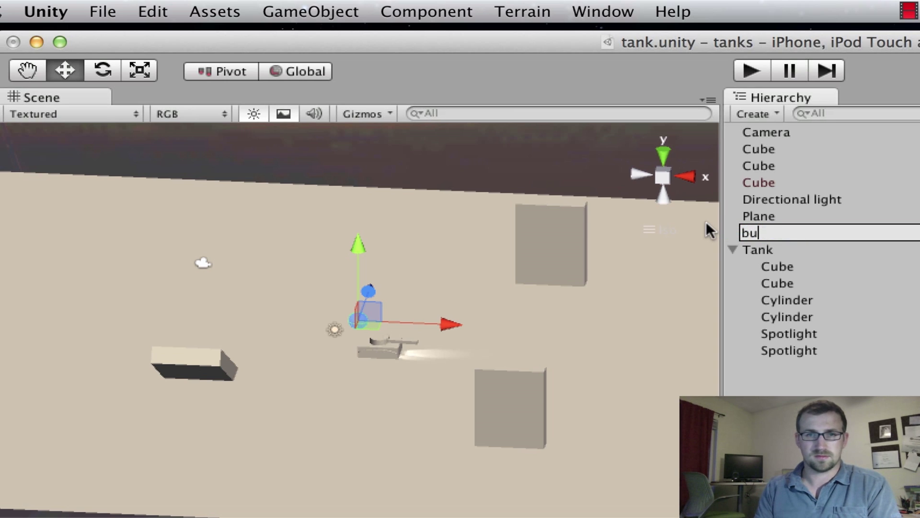
left_click(837, 378)
Shrink the bullet sphere by setting its scale to 0.2 on the X, Y and Z axes.
left_click(359, 320)
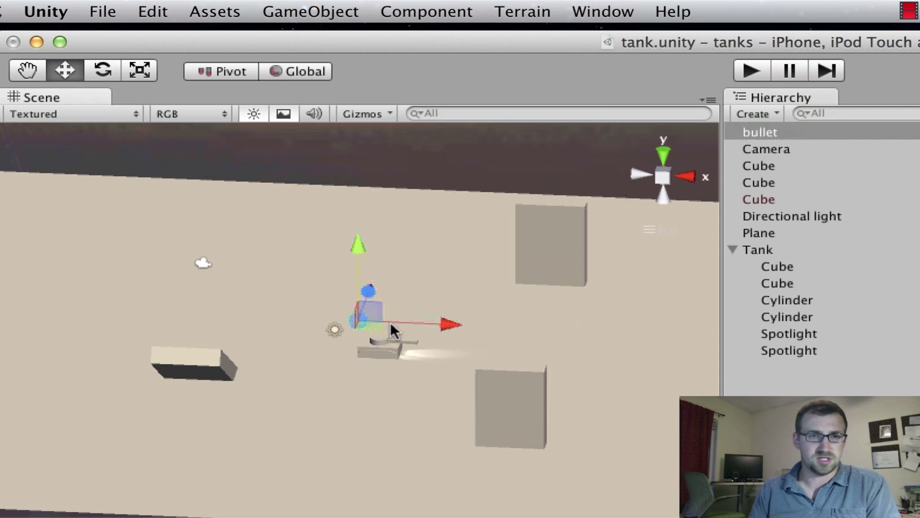
left_click_drag(417, 329, 352, 360)
scroll(346, 349, "up", 10)
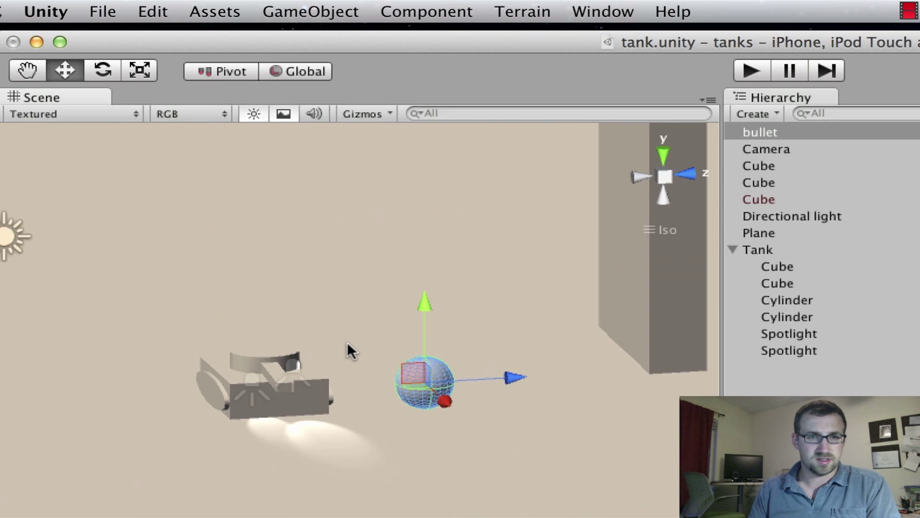
left_click_drag(349, 340, 390, 300, "alt")
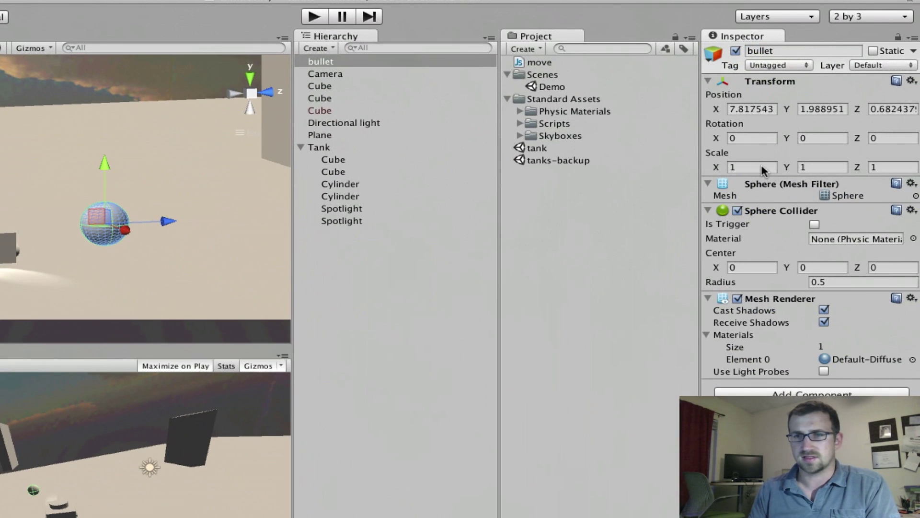
key("BackSpace")
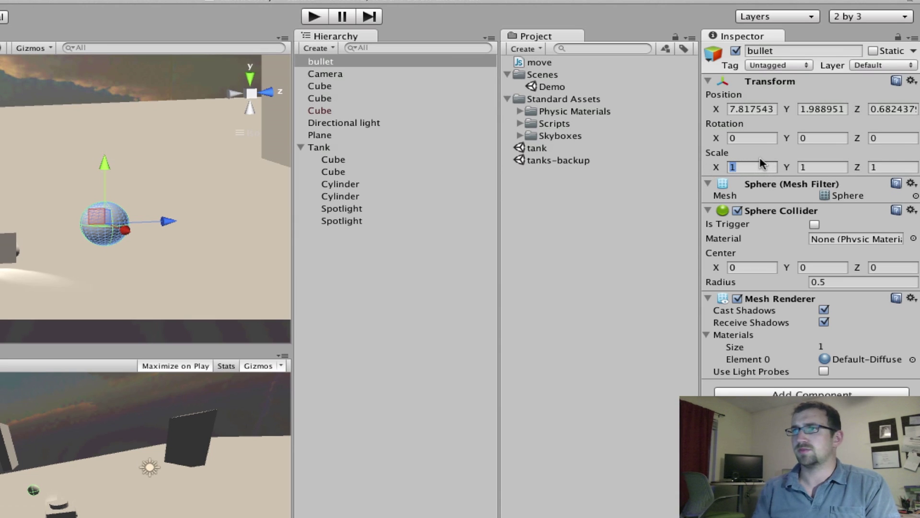
type(".")
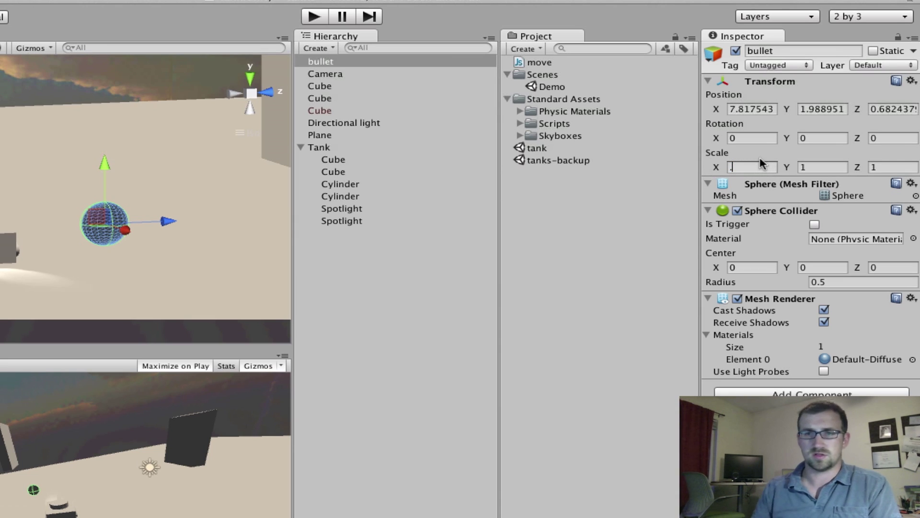
type("2")
key("Tab")
type(".2")
key("Tab")
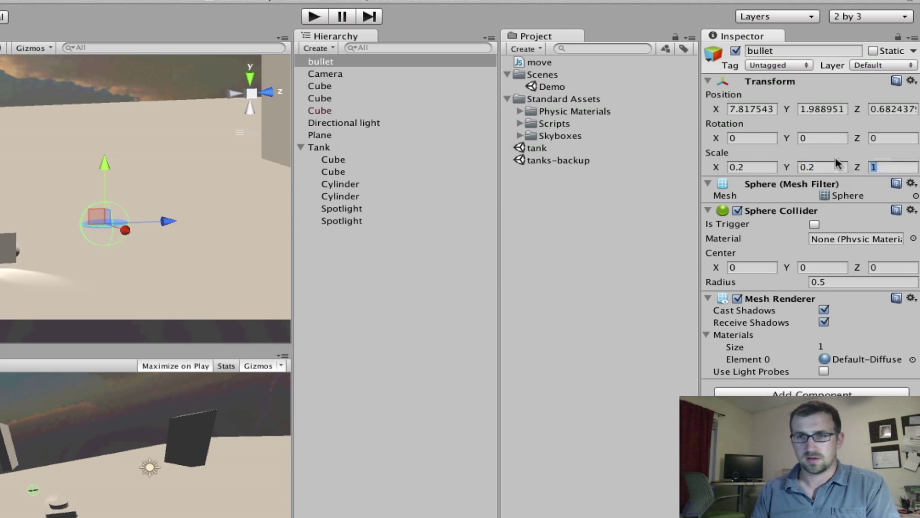
left_click(216, 152)
Add a Trail Renderer component from the Effects category to the bullet.
left_click(325, 62)
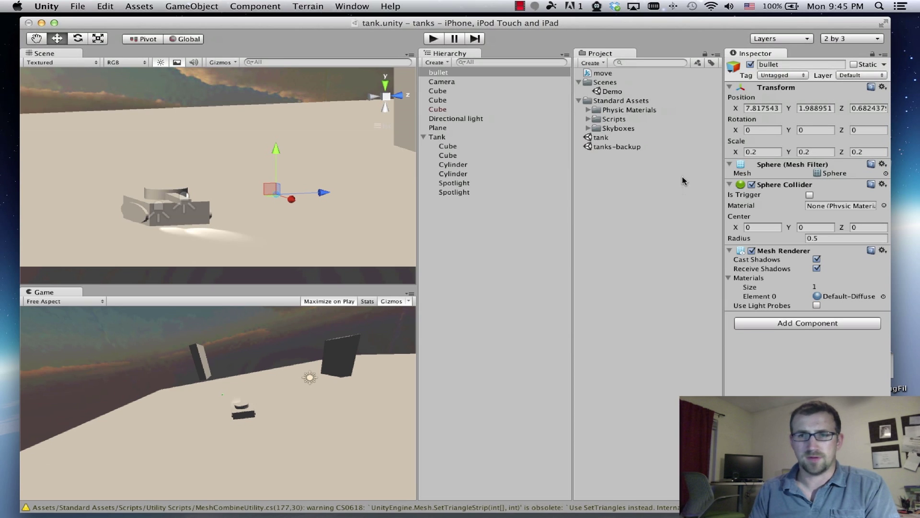
left_click(782, 324)
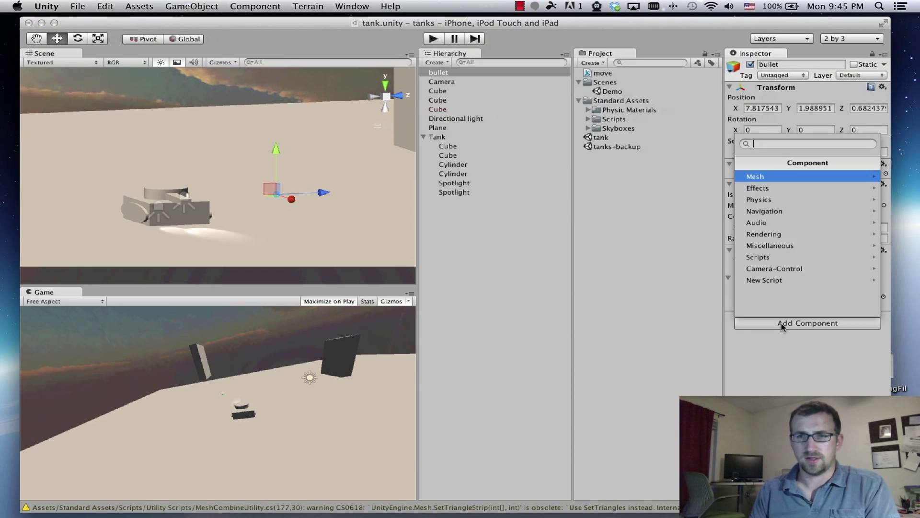
left_click(762, 188)
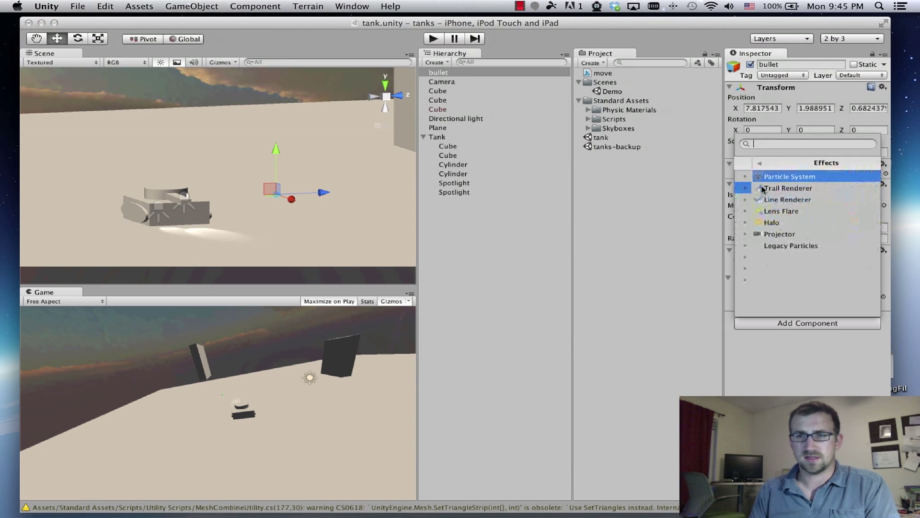
left_click(786, 188)
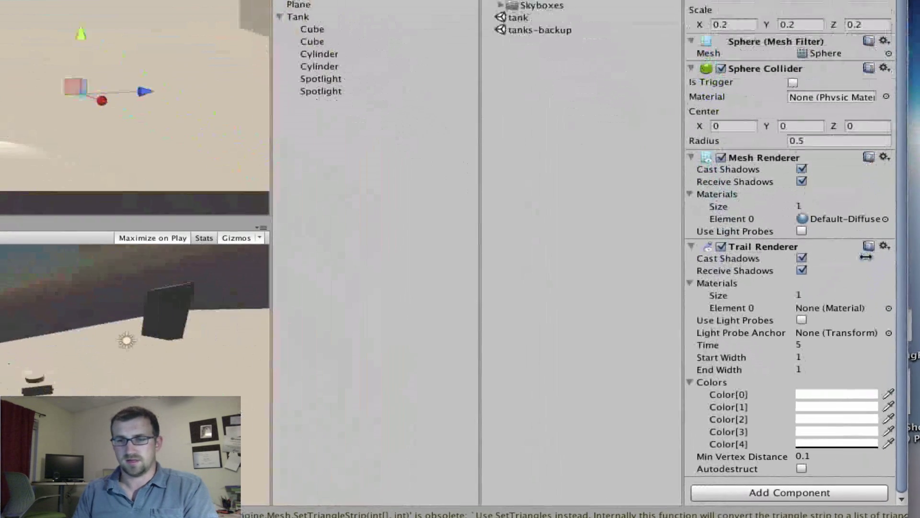
Set the bullet's five trail colors to run from red through orange to yellow.
scroll(724, 355, "up", 1)
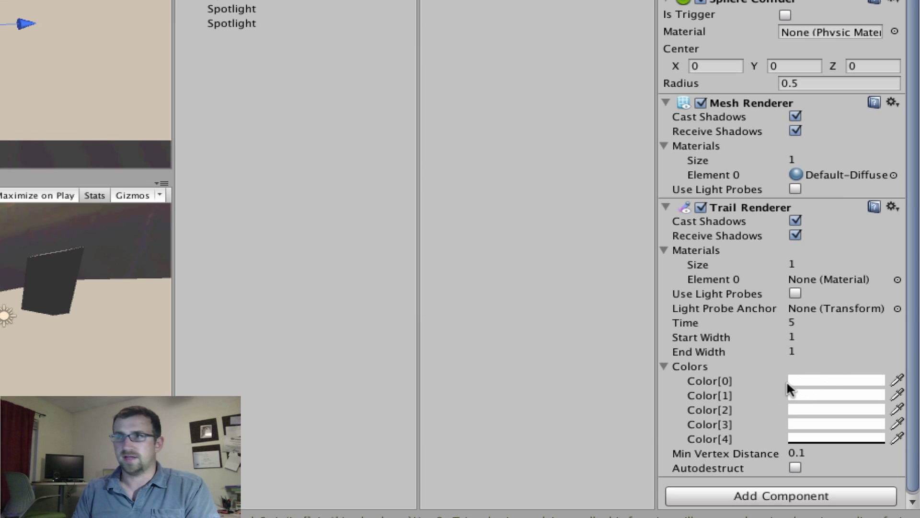
left_click(815, 380)
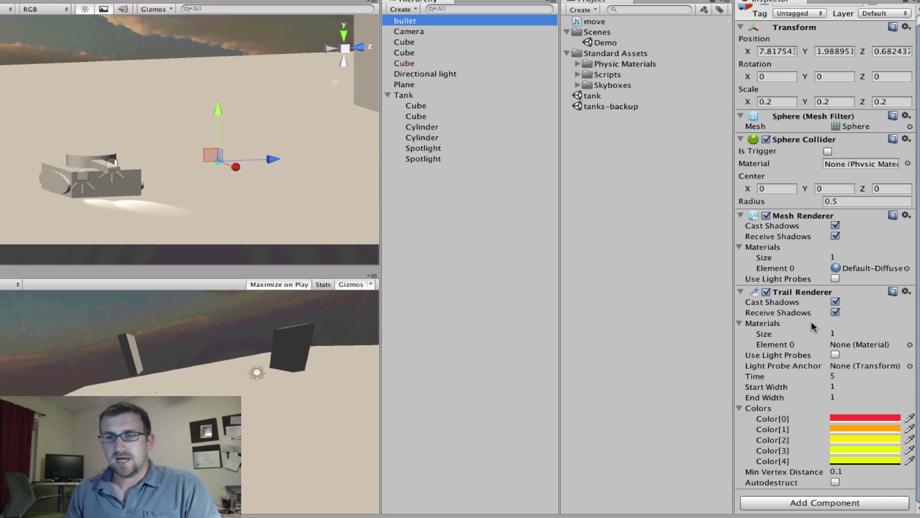
scroll(821, 344, "up", 1)
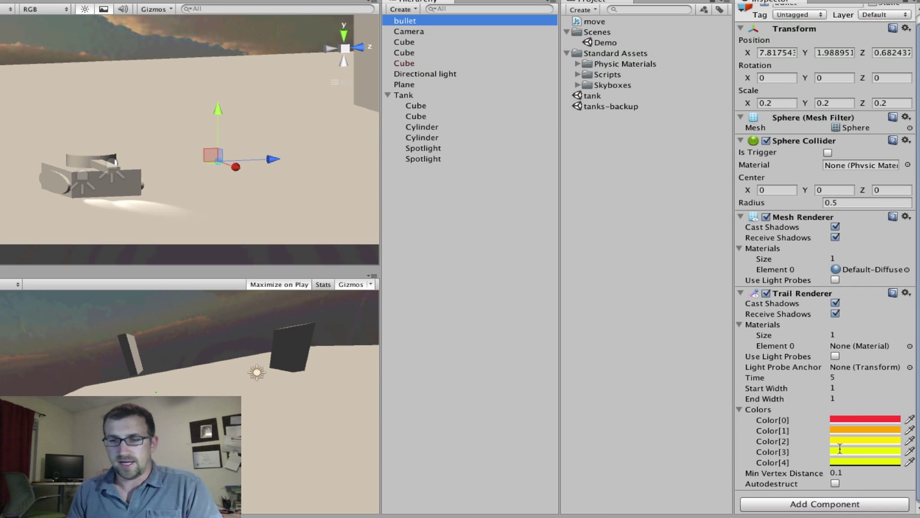
Add a Rigidbody component from the Physics category to the bullet.
left_click(844, 504)
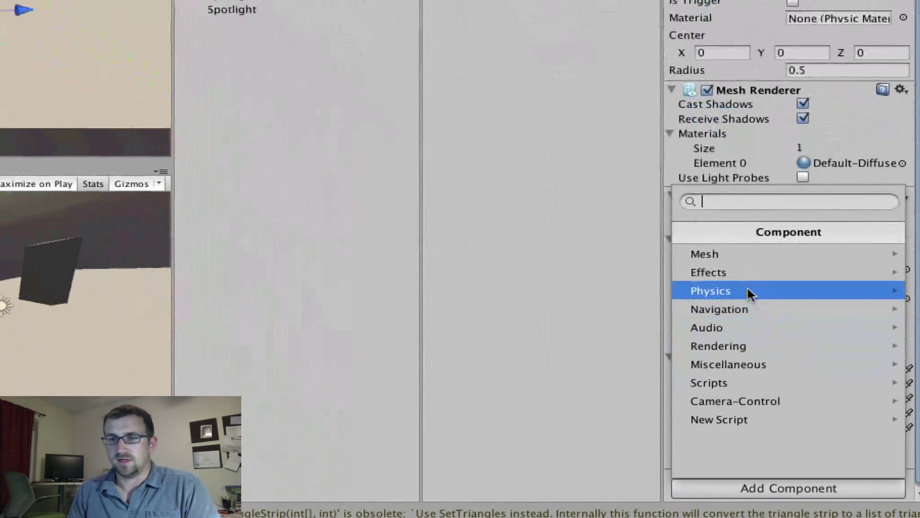
left_click(795, 361)
left_click(747, 251)
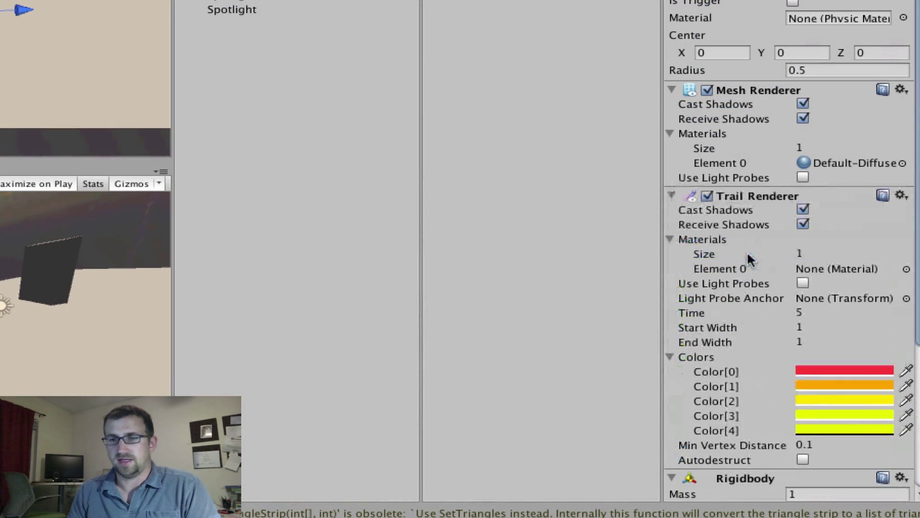
Configure the bullet's Rigidbody with angular drag 0, Use Gravity off and its Y position frozen.
left_click_drag(918, 250, 918, 388)
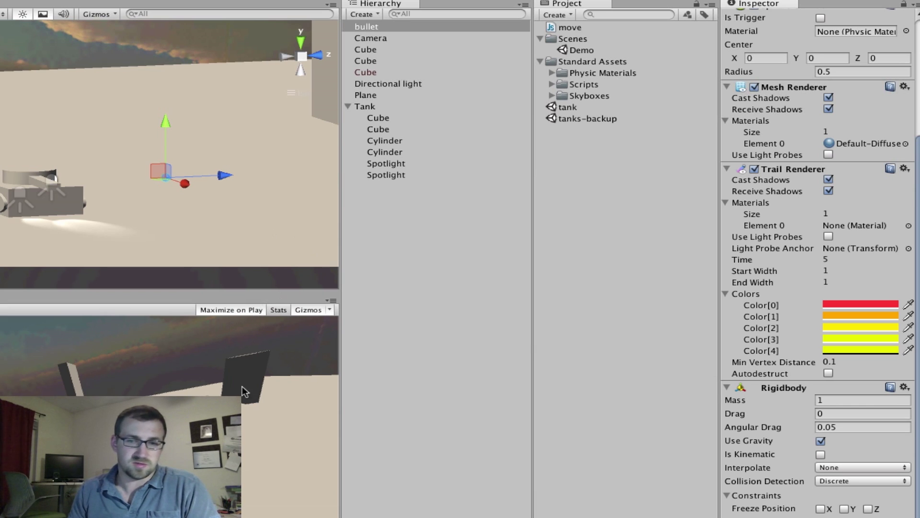
left_click(827, 400)
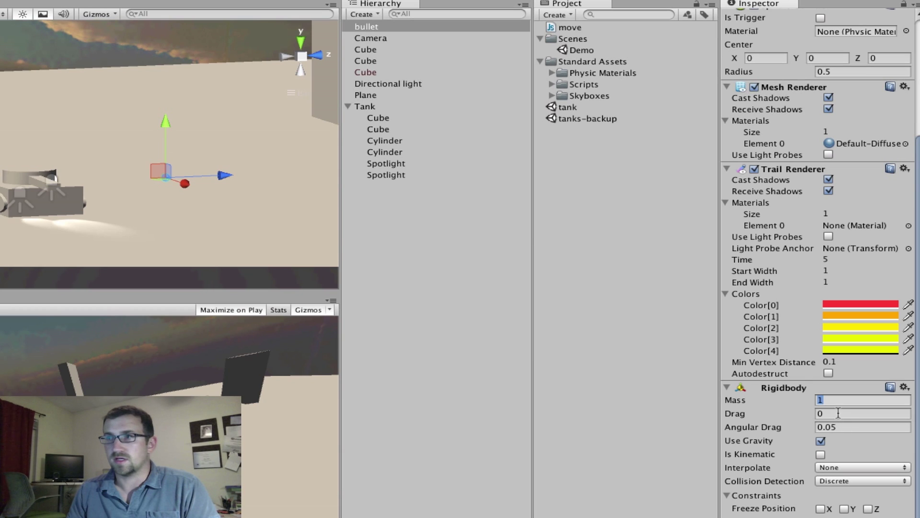
type("0")
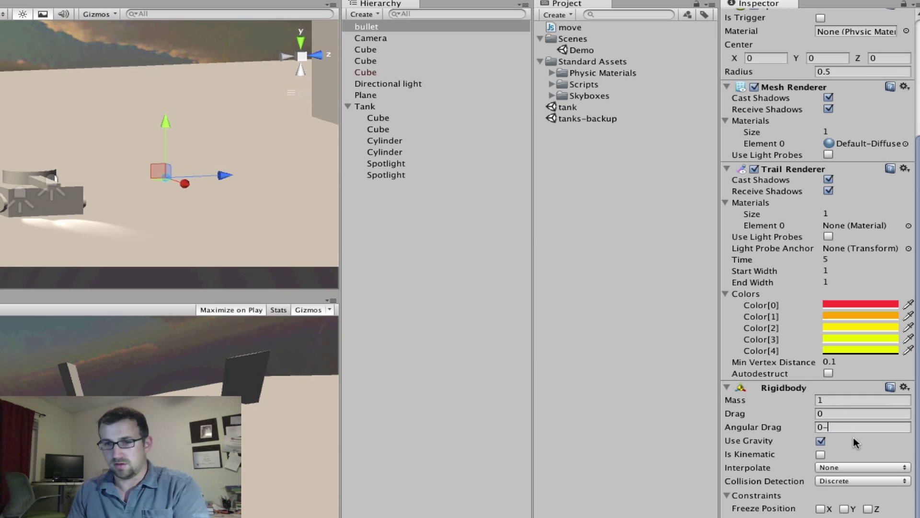
type("0")
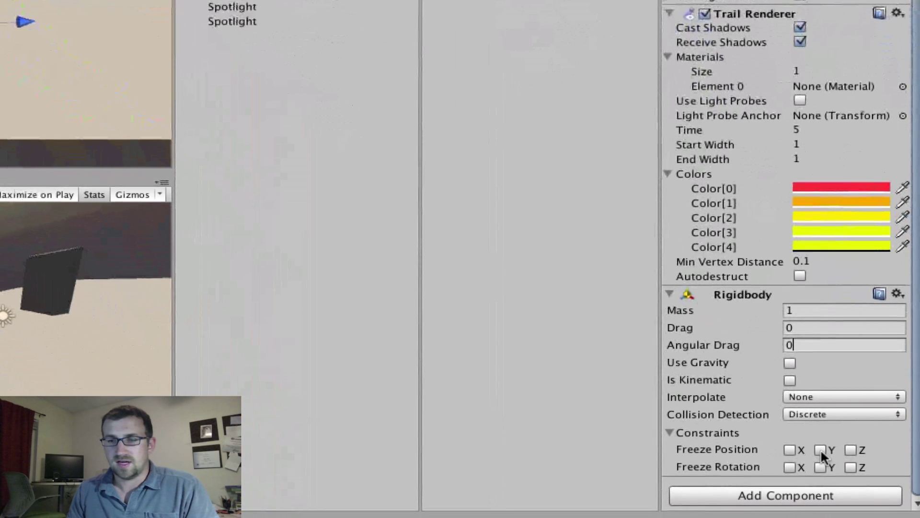
left_click(845, 509)
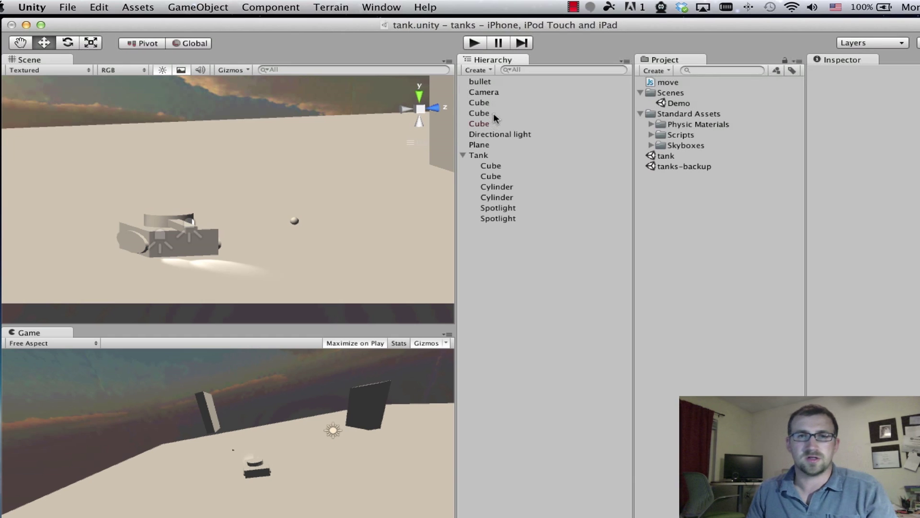
Rename the bullet object as Bullet, with a capital B.
left_click(476, 81)
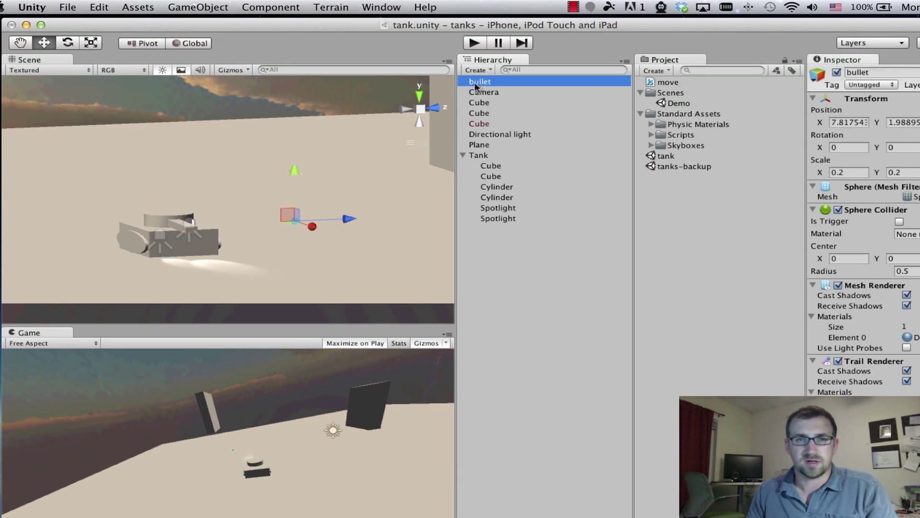
left_click(473, 82)
key("Left")
key("Delete")
type("B")
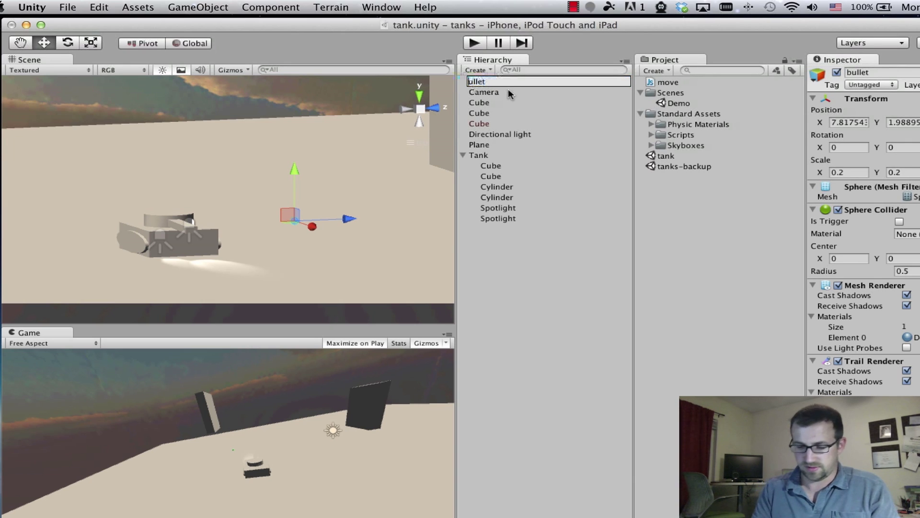
left_click(522, 254)
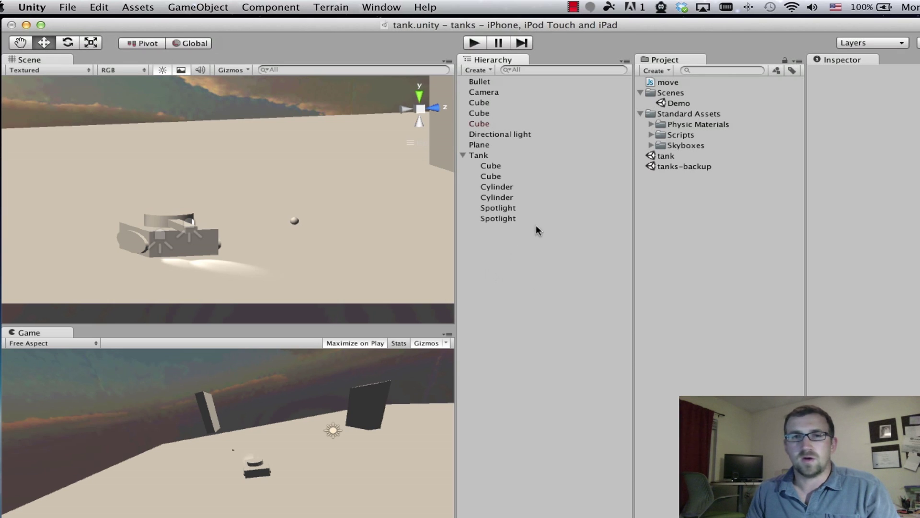
Examine the tank's child objects one by one to identify the turret and gun barrel parts.
left_click(503, 145)
left_click(484, 187)
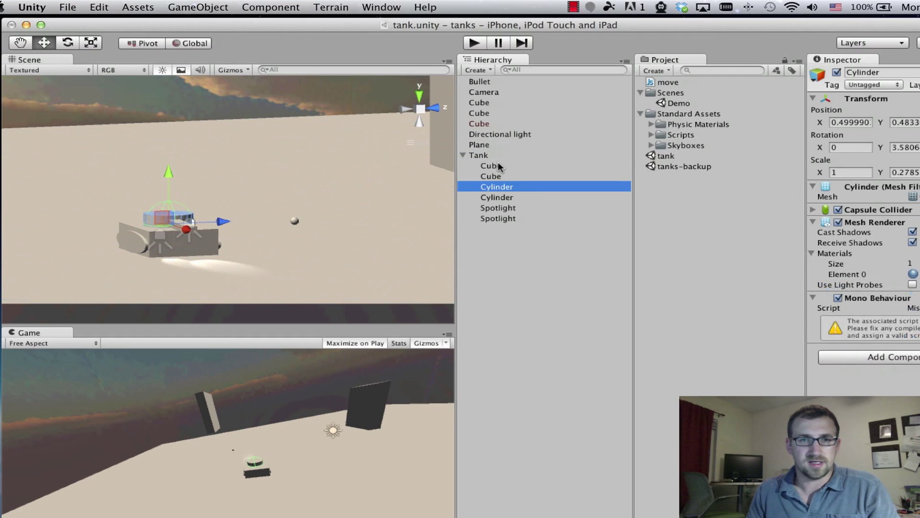
left_click(487, 158)
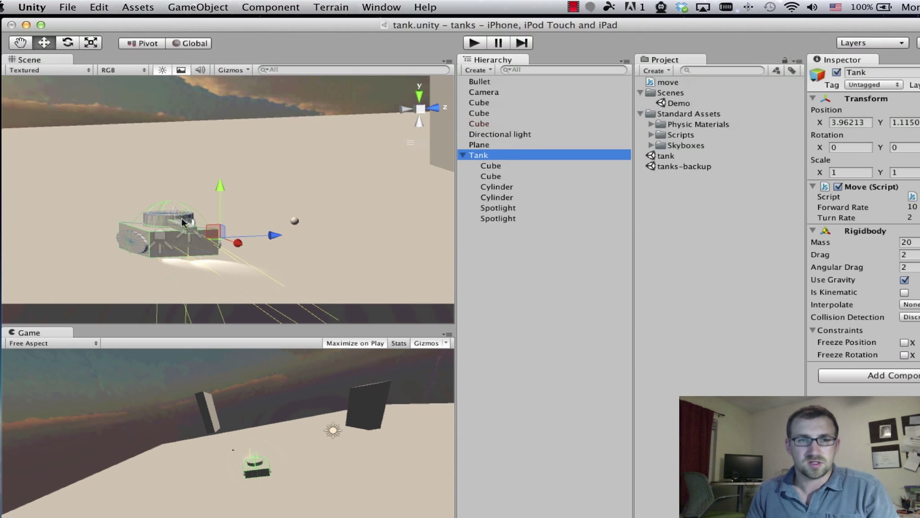
left_click(498, 176)
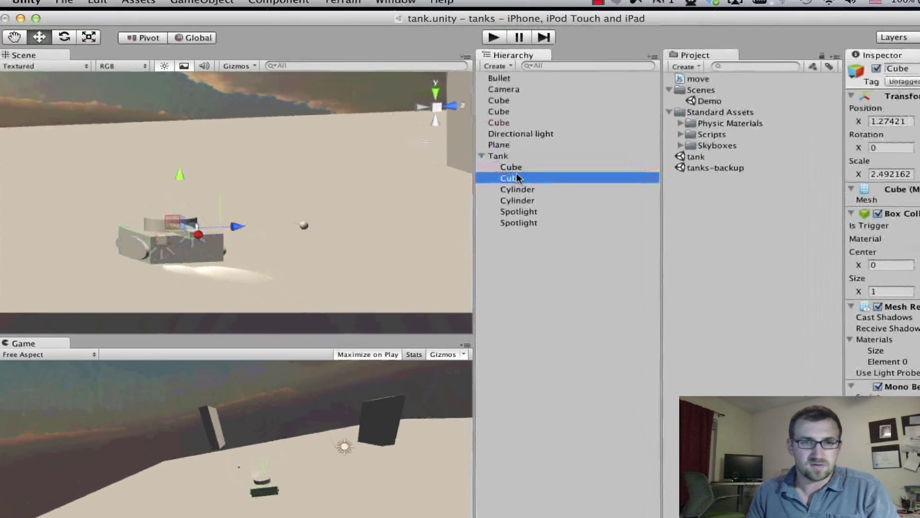
left_click(497, 187)
left_click(495, 197)
left_click(655, 236)
left_click(653, 251)
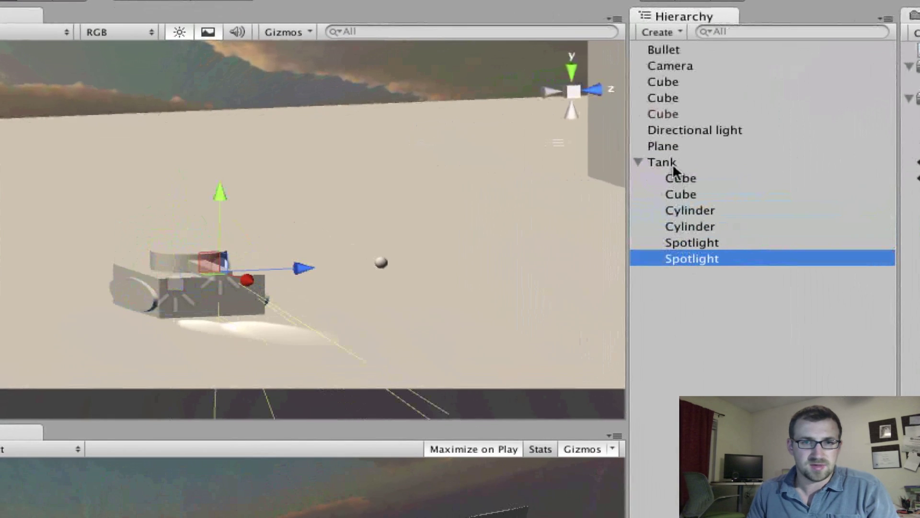
left_click(635, 161)
Make the gun barrel cube a child of the turret cylinder inside the Tank object.
left_click(663, 191)
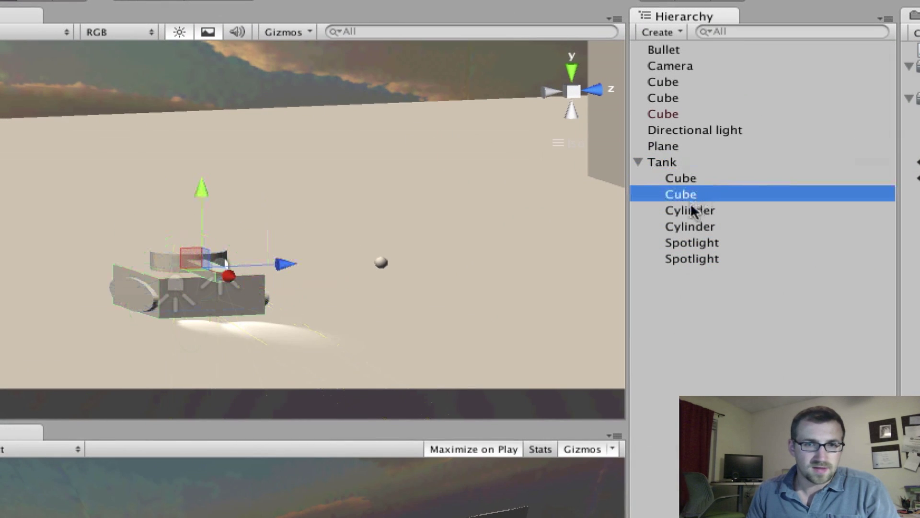
left_click_drag(343, 254, 392, 327, "alt")
scroll(444, 315, "up", 4)
middle_click_drag(368, 347, 411, 305)
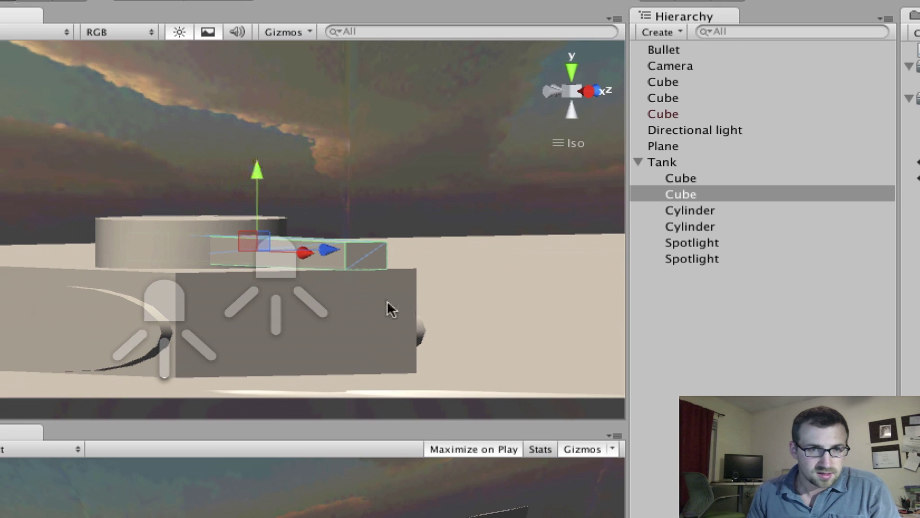
left_click(677, 212)
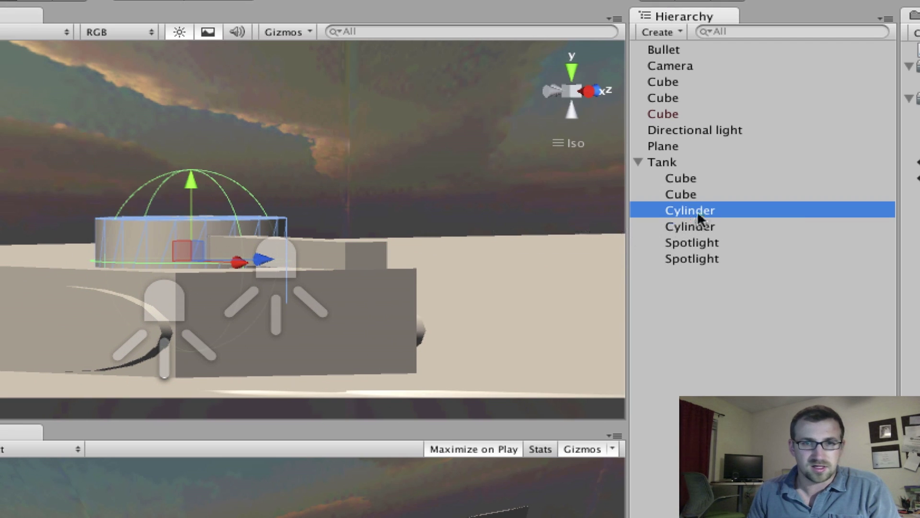
left_click(692, 196)
left_click_drag(693, 197, 703, 214)
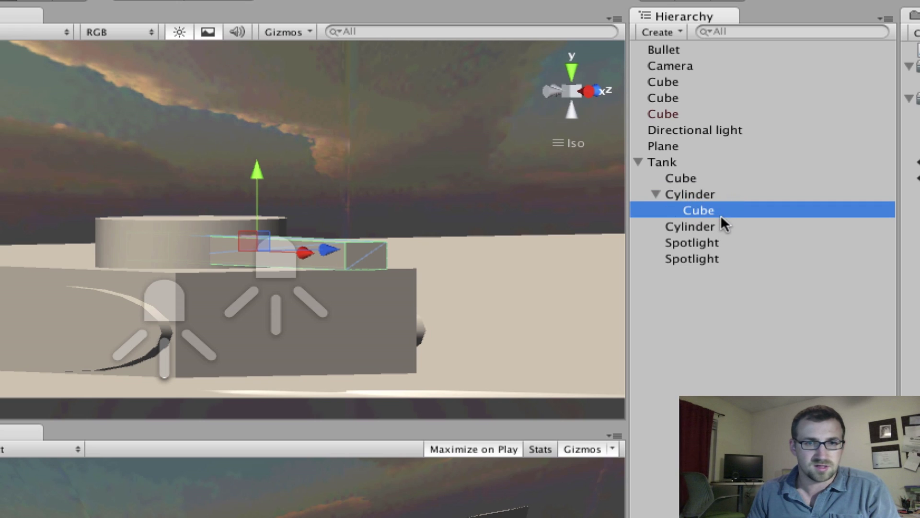
left_click(678, 292)
left_click(685, 197)
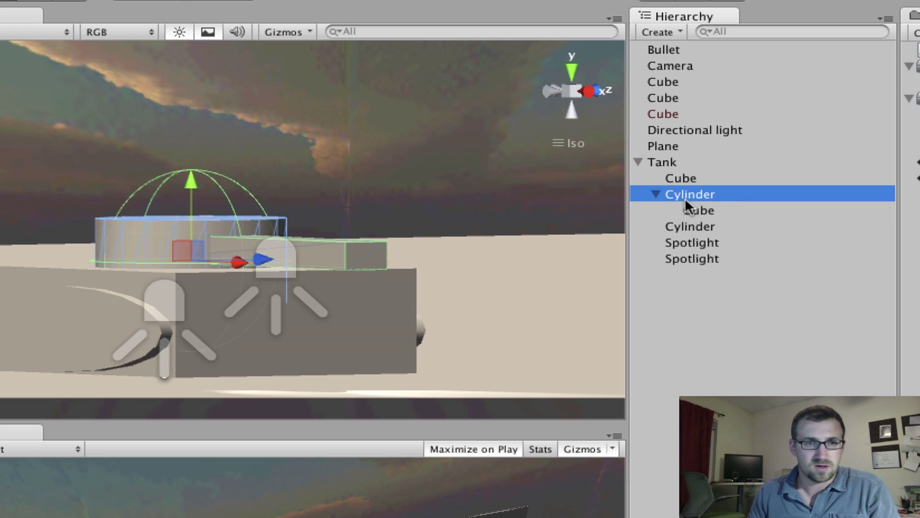
left_click(739, 298)
left_click(703, 195)
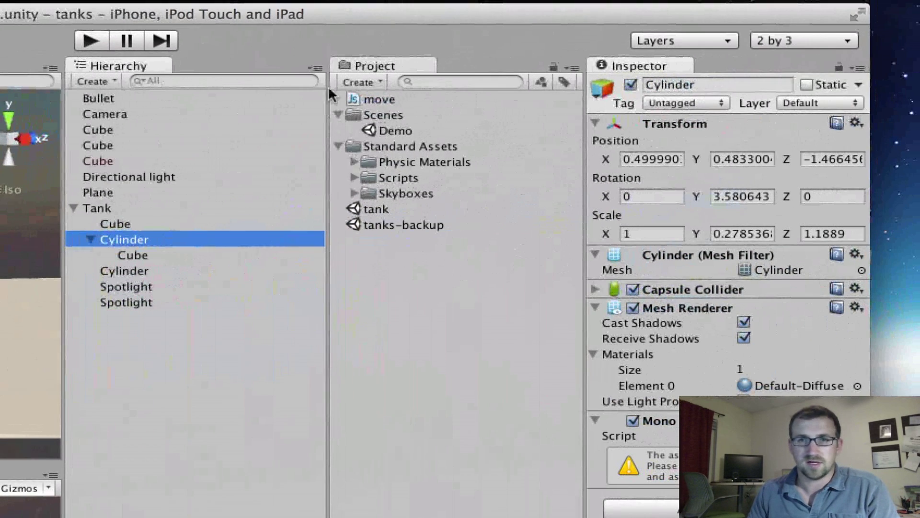
Create a Javascript asset in the project and name it turret.
right_click(392, 259)
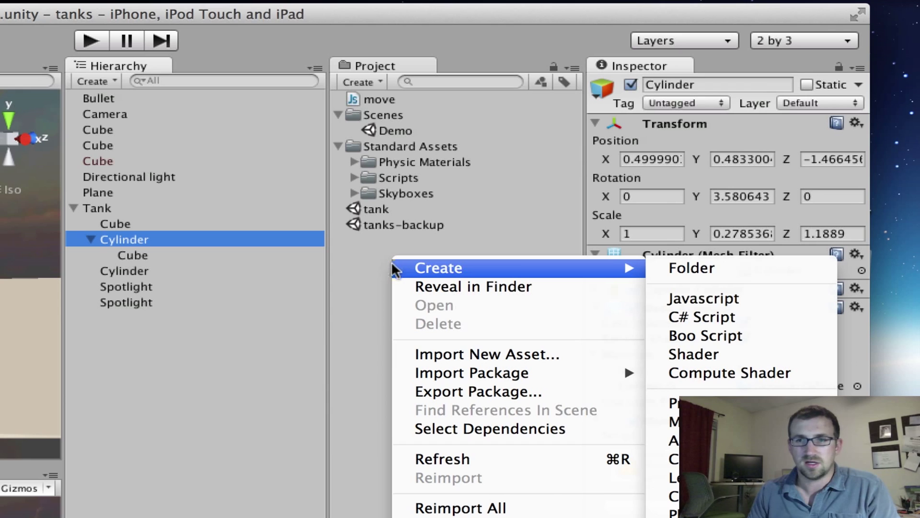
left_click(731, 302)
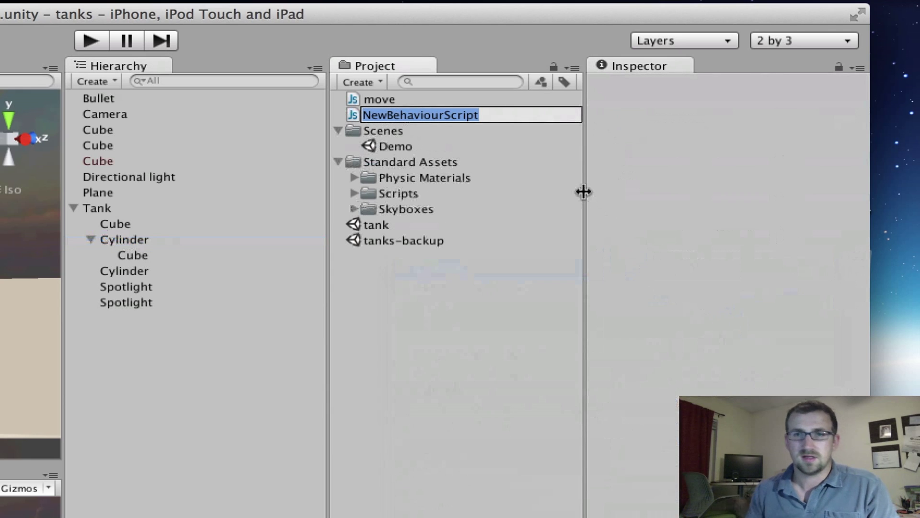
type("turret")
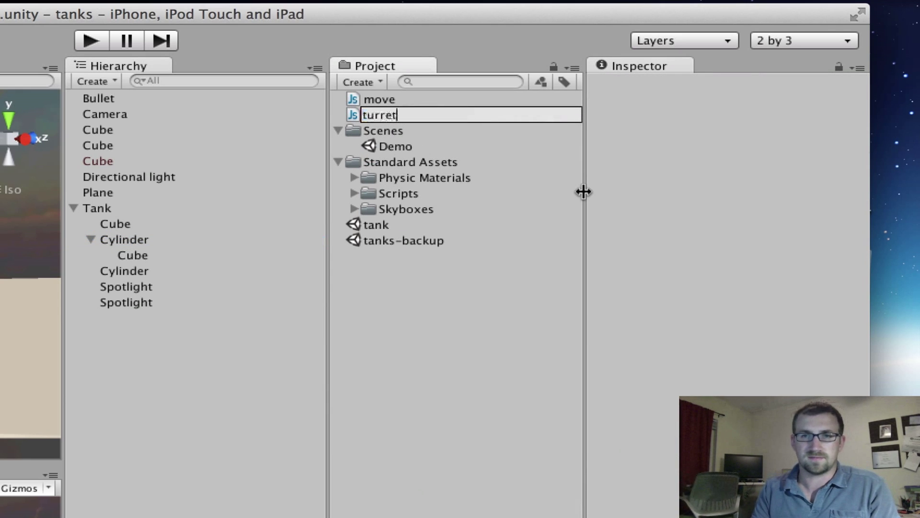
key("Return")
left_click(382, 251)
left_click(381, 241)
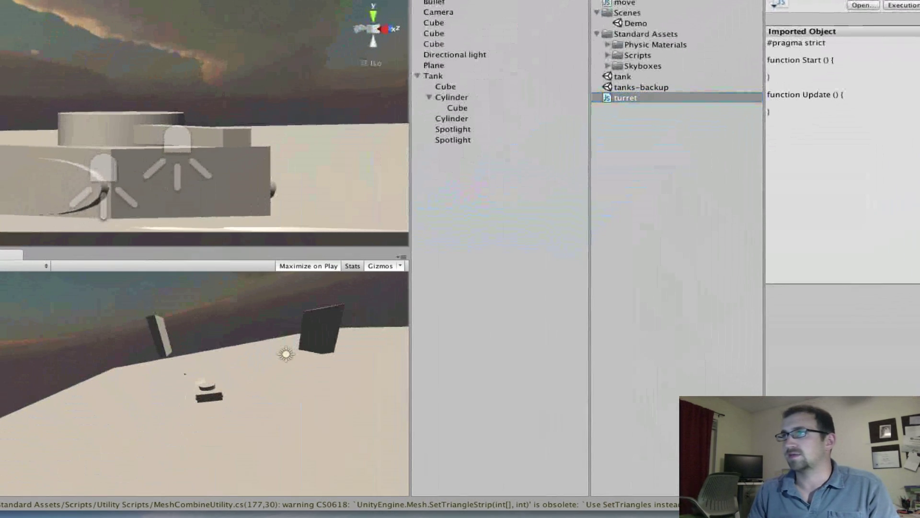
Switch to the Unity-Tutorial-Materials GitHub repository in the browser, examine the shoot.js code in the Part 9 commit, and return to the file list.
key("super+Tab")
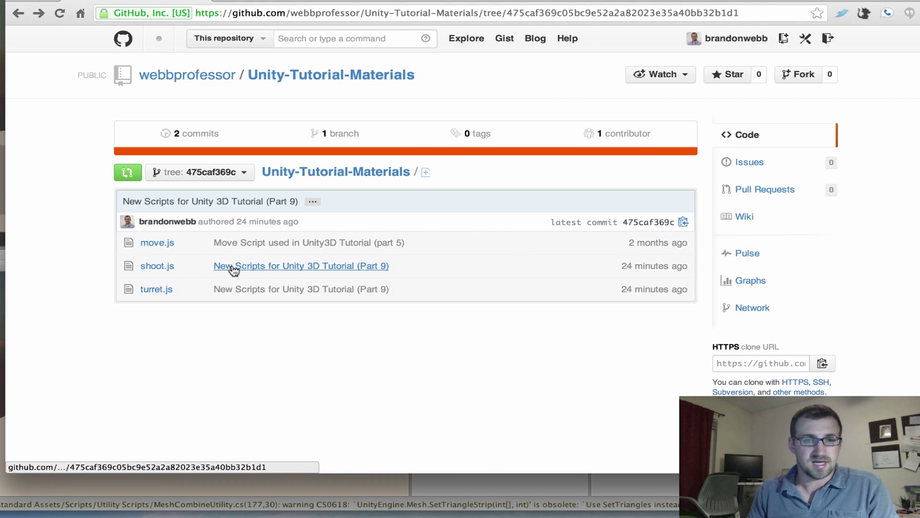
left_click(248, 269)
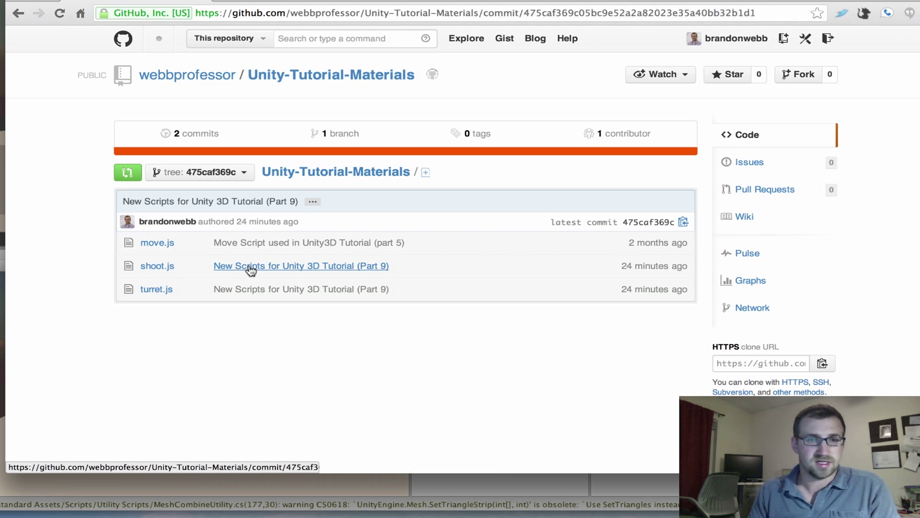
scroll(254, 272, "down", 5)
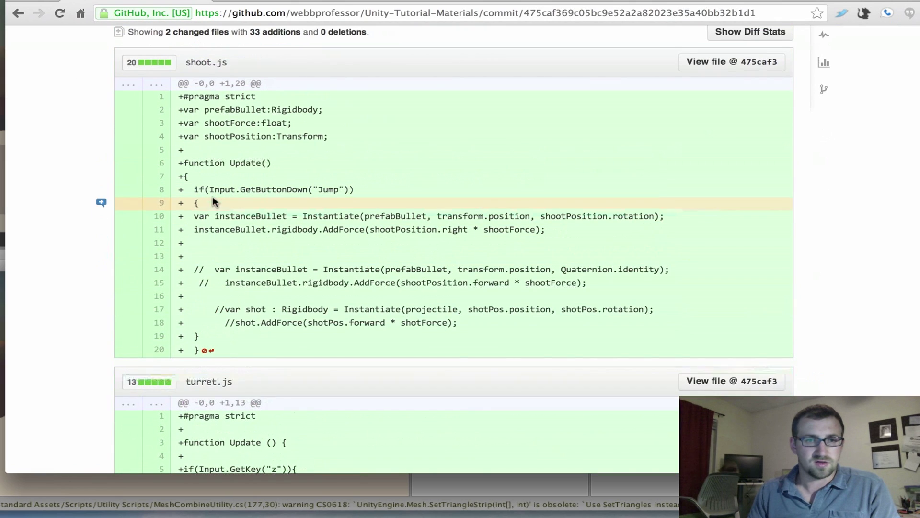
left_click_drag(243, 344, 178, 324)
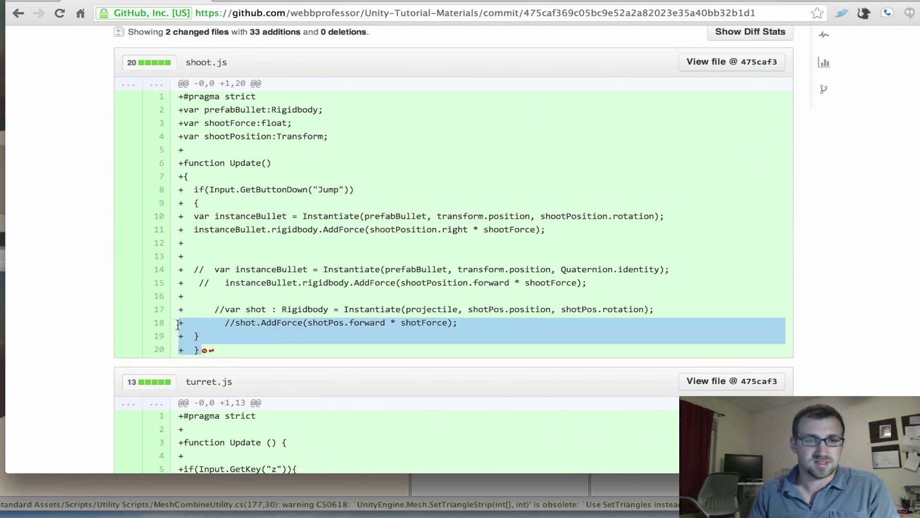
scroll(177, 324, "up", 5)
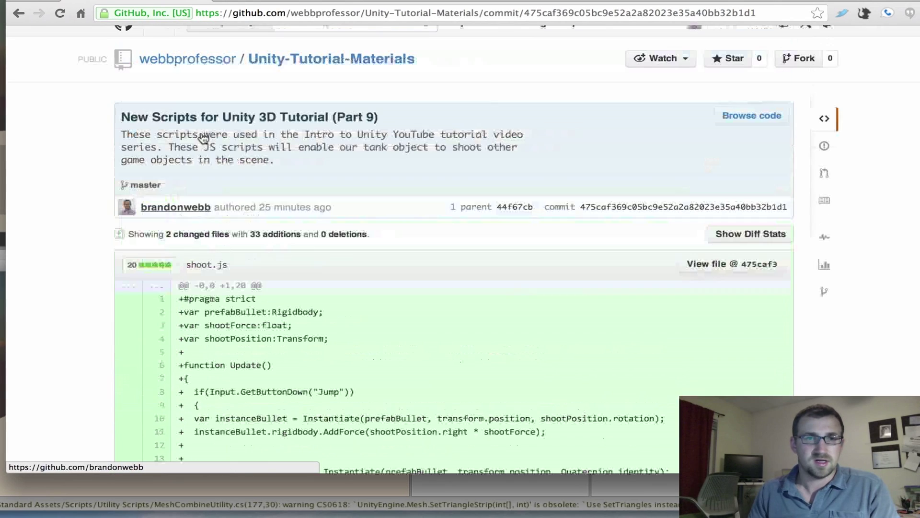
left_click(19, 13)
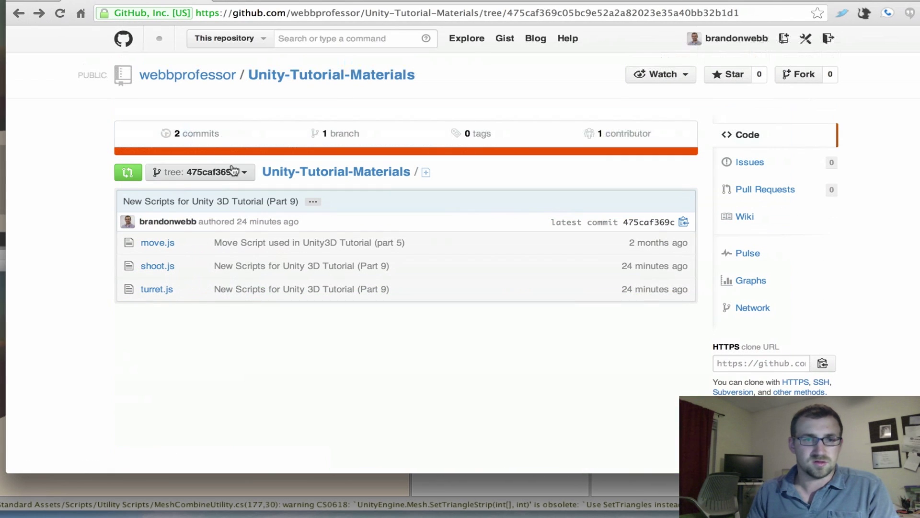
Open turret.js in the repository and copy all of its code.
left_click(156, 289)
left_click_drag(177, 379, 153, 234)
key("ctrl+c")
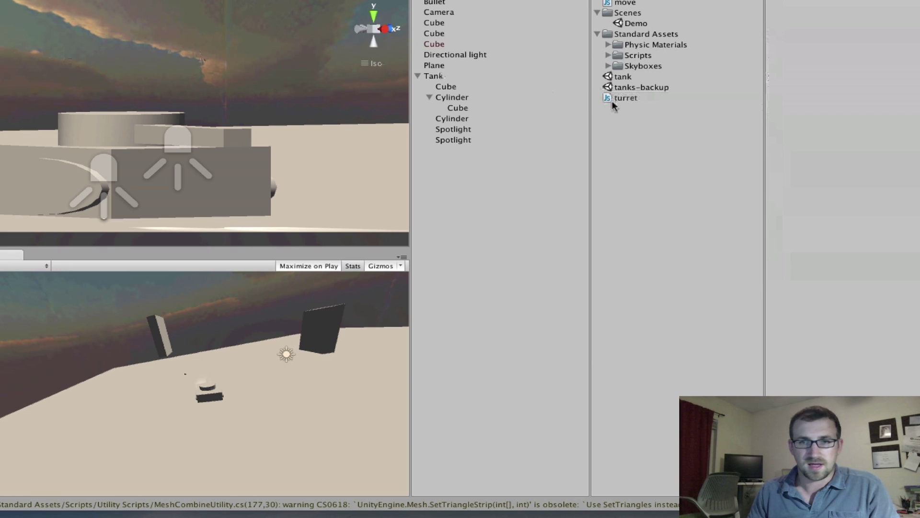
Open the turret script in MonoDevelop, replace its default code with the copied z and c key rotation code, and save it.
left_click(618, 99)
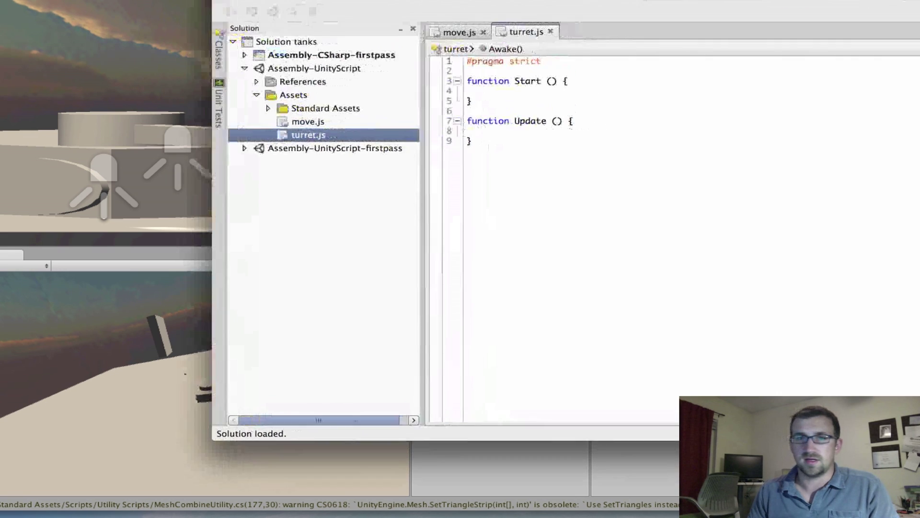
left_click_drag(411, 0, 253, 4)
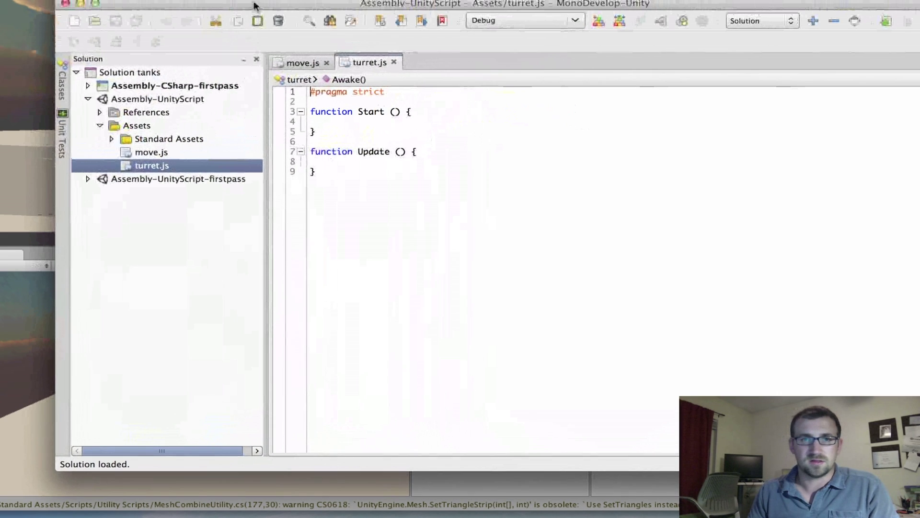
left_click_drag(417, 167, 283, 86)
key("ctrl+v")
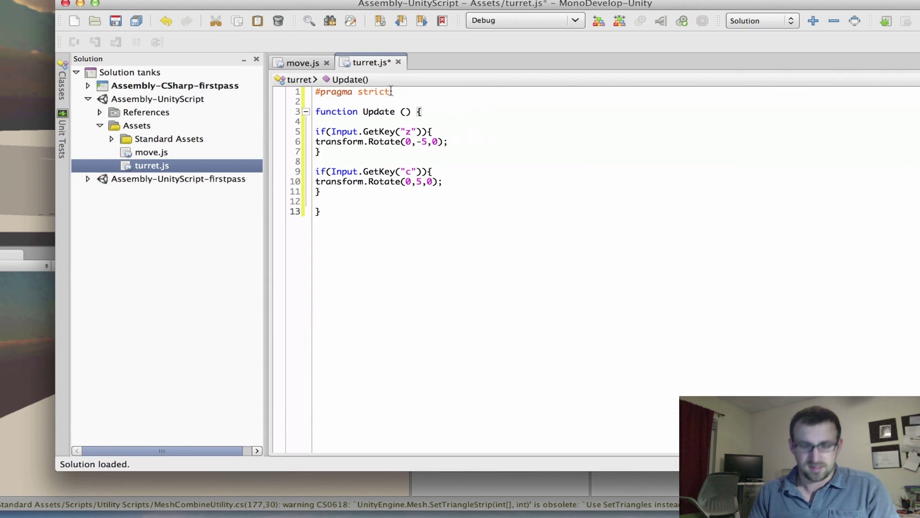
key("super+s")
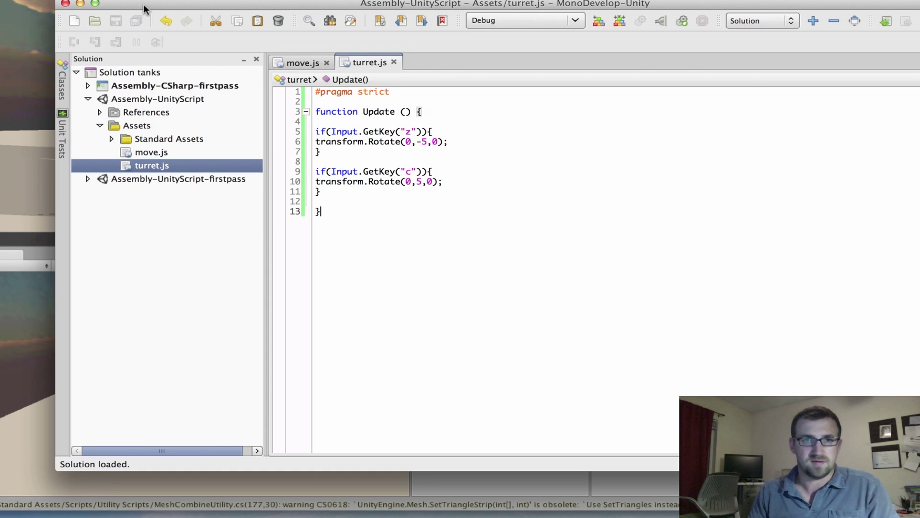
left_click_drag(150, 5, 125, 4)
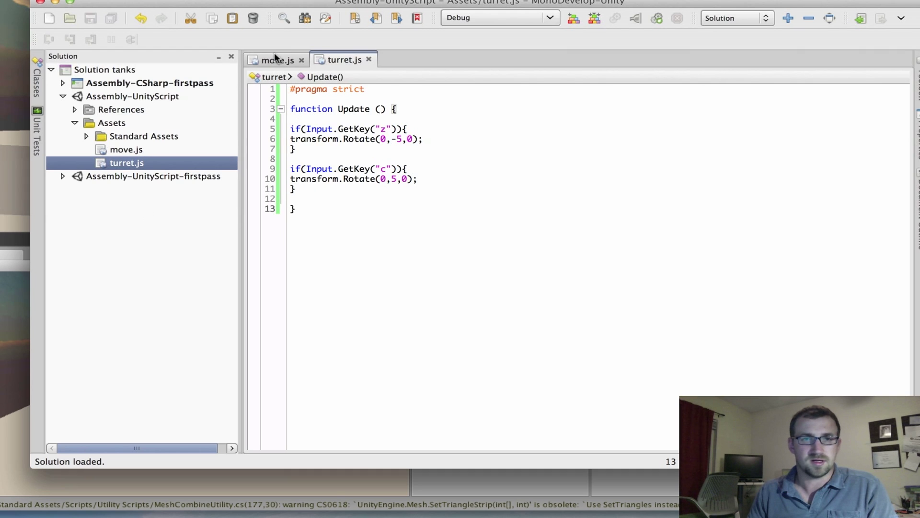
left_click_drag(268, 0, 267, 1)
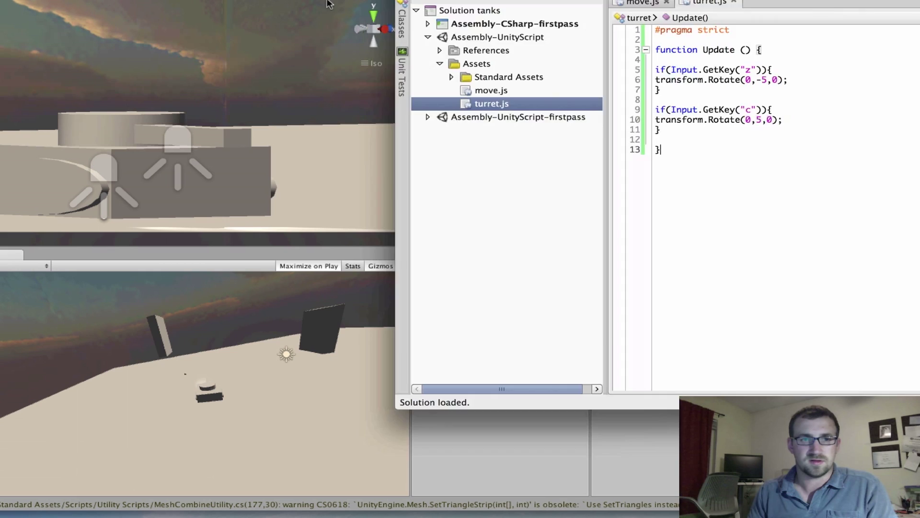
Switch back to Unity and attach the turret script to the turret cylinder that holds the barrel cube.
left_click(328, 2)
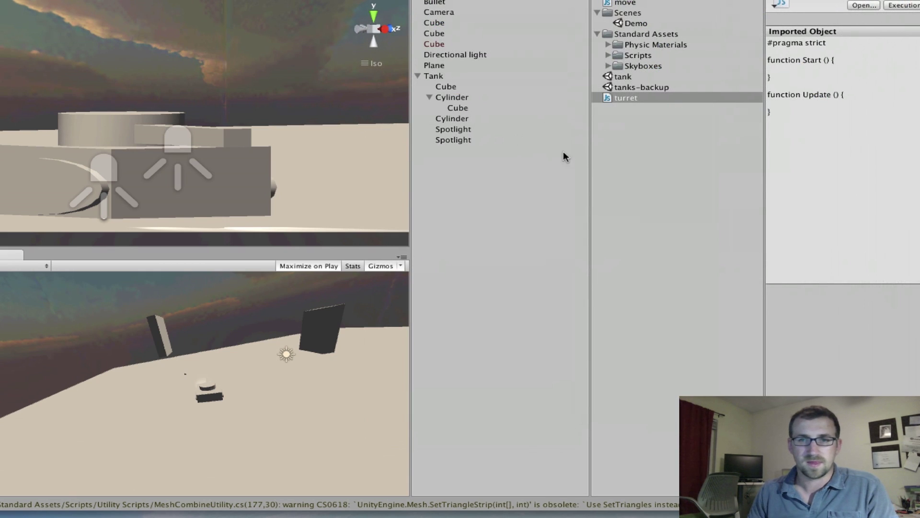
left_click(675, 162)
left_click(626, 98)
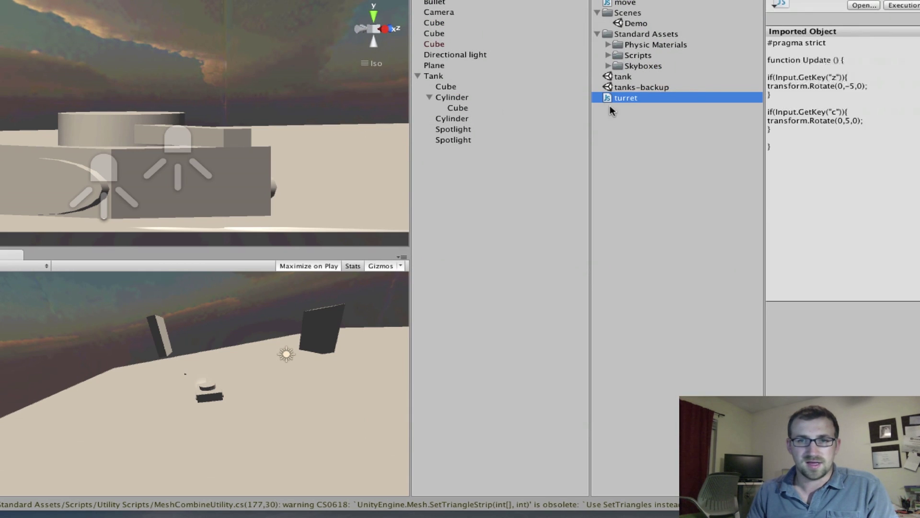
left_click(452, 119)
left_click(457, 108)
left_click(452, 96)
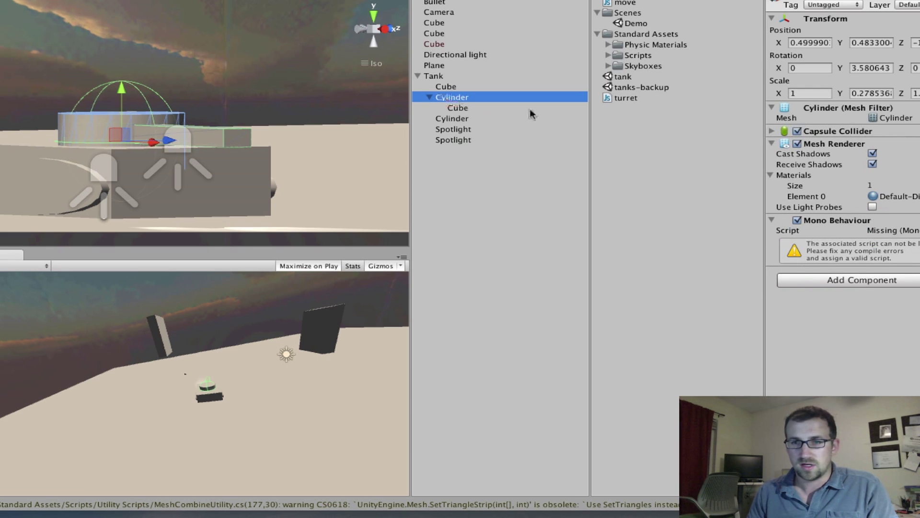
left_click_drag(635, 102, 461, 102)
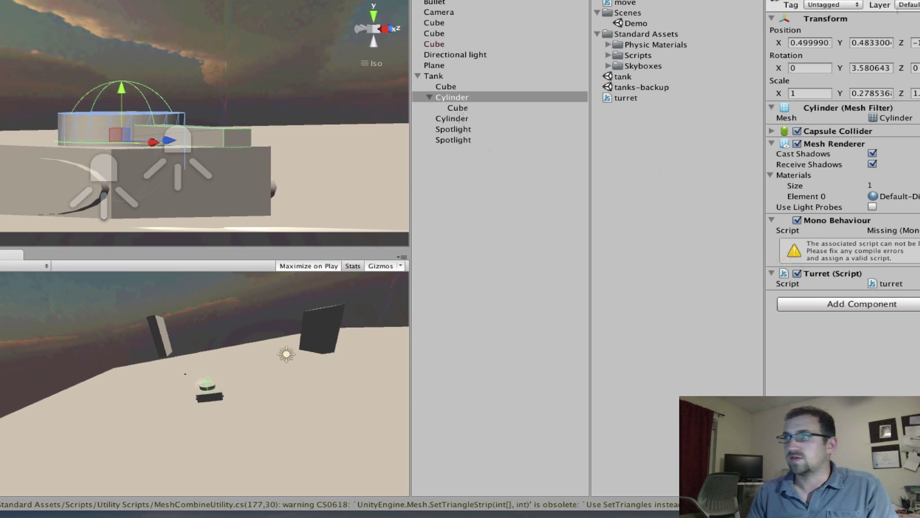
Review the Y rotation values for the z and c keys in turret.js in MonoDevelop, and return to Unity.
key("super+Tab")
left_click_drag(611, 1, 407, 1)
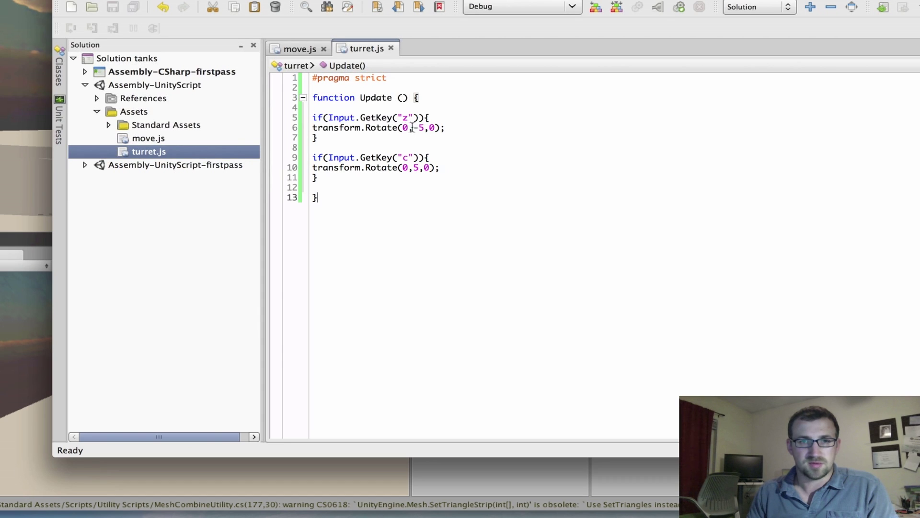
left_click_drag(414, 127, 420, 127)
double_click(416, 167)
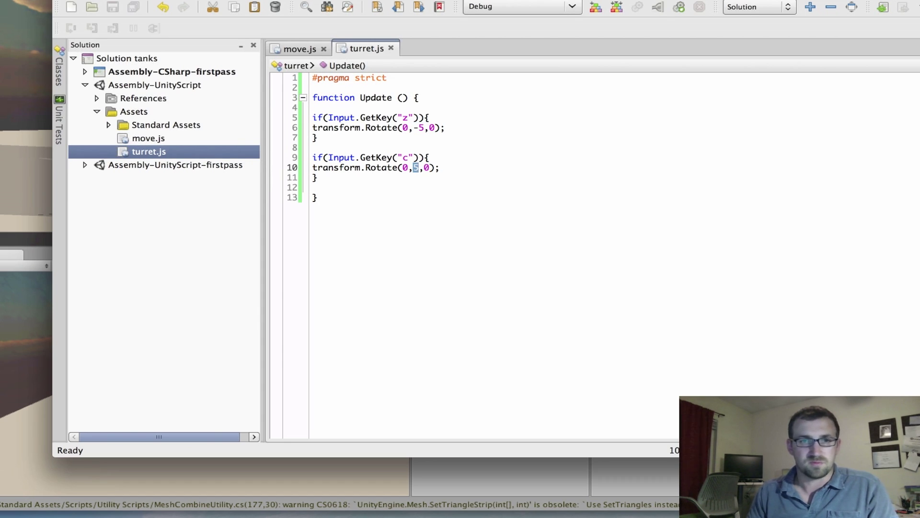
left_click_drag(313, 1, 287, 0)
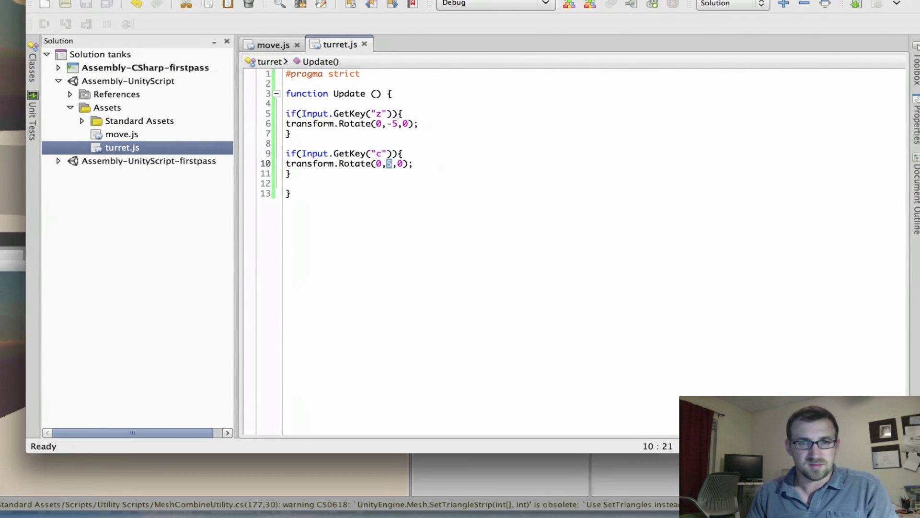
key("super+Tab")
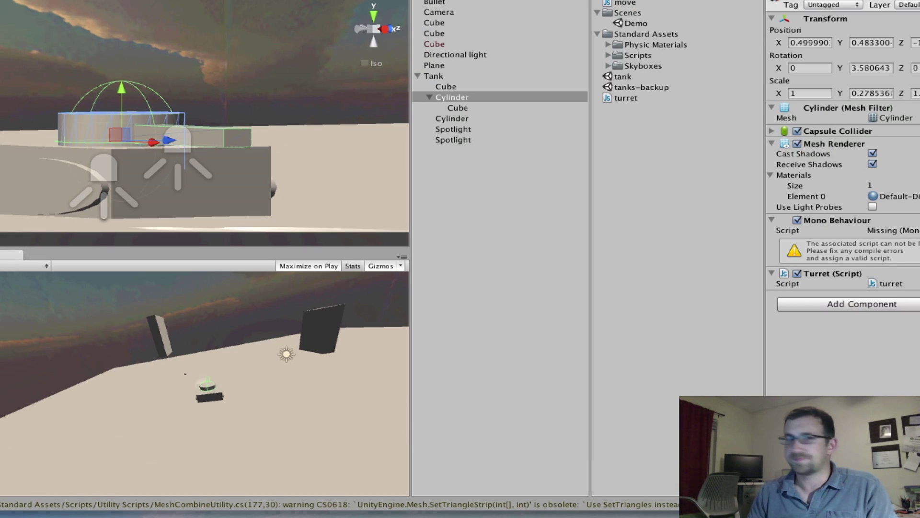
Run the game to test driving and turning the tank and rotating its turret, and stop play mode.
key("super+p")
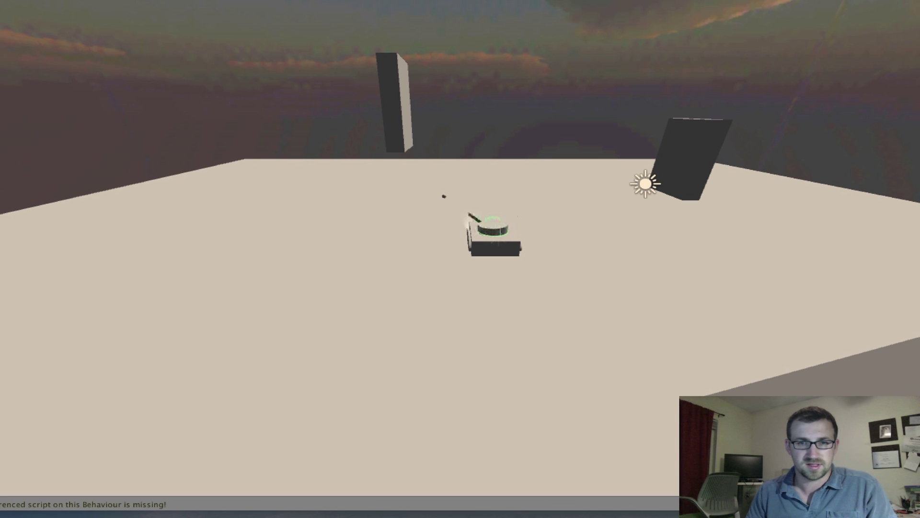
key("w")
key("a")
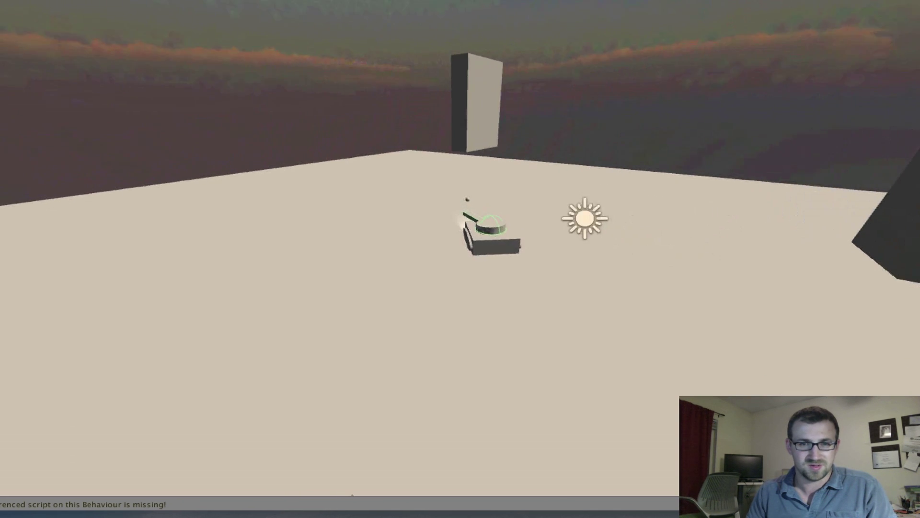
key("d")
key("a")
key("d")
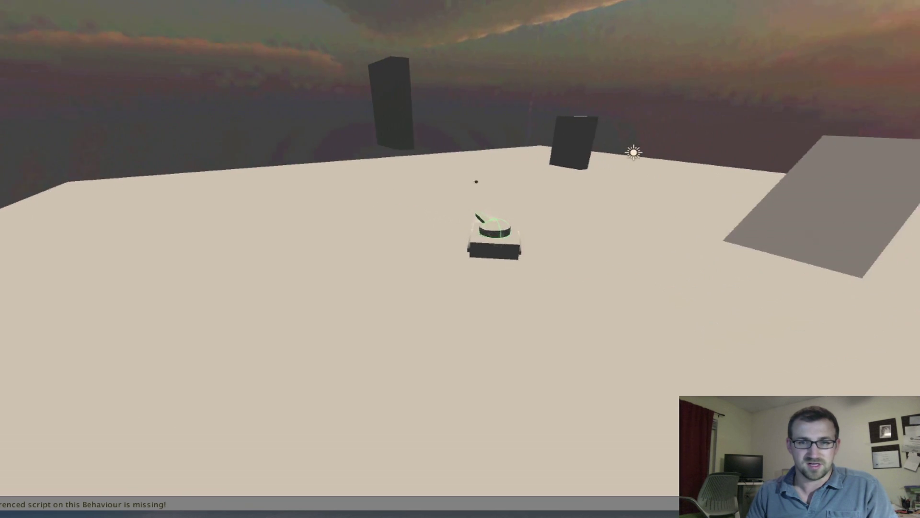
left_click(477, 3)
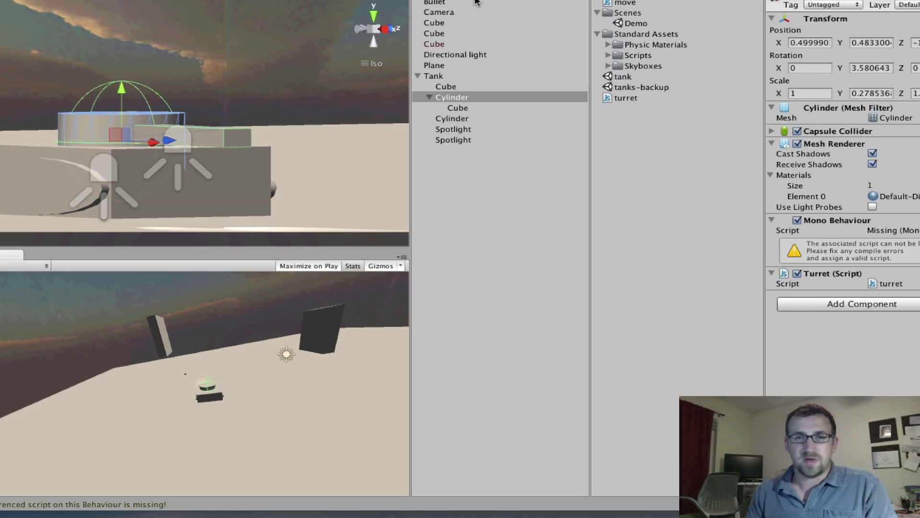
left_click(428, 97)
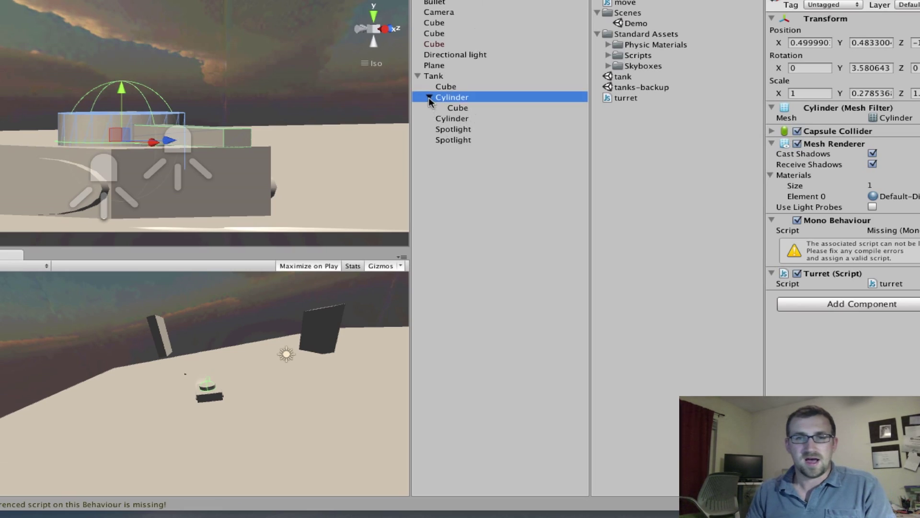
left_click(428, 97)
left_click(470, 167)
left_click(464, 100)
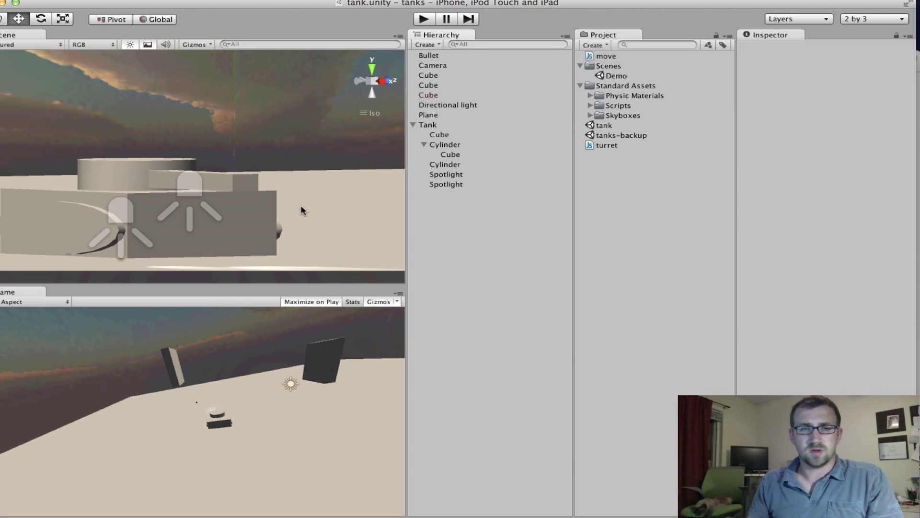
Create a new JavaScript asset in the project and name it shoot.
right_click(609, 169)
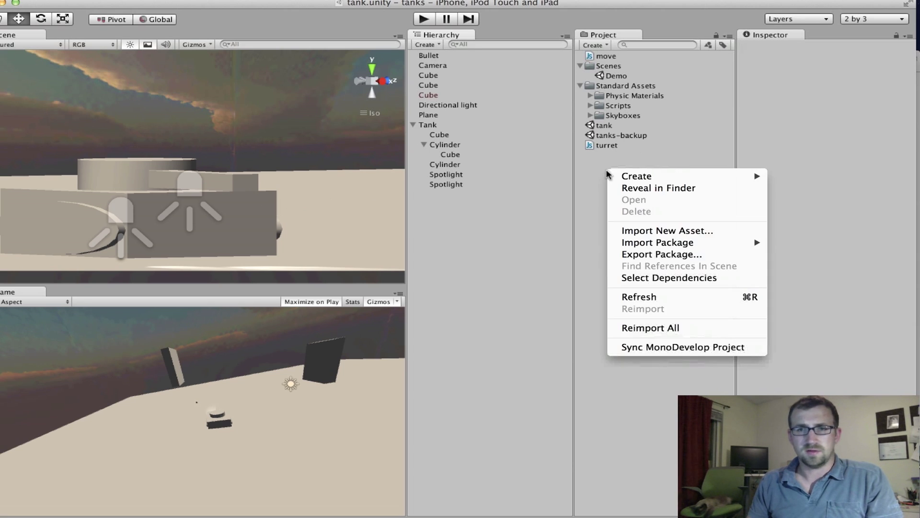
mouse_move(665, 178)
left_click(831, 195)
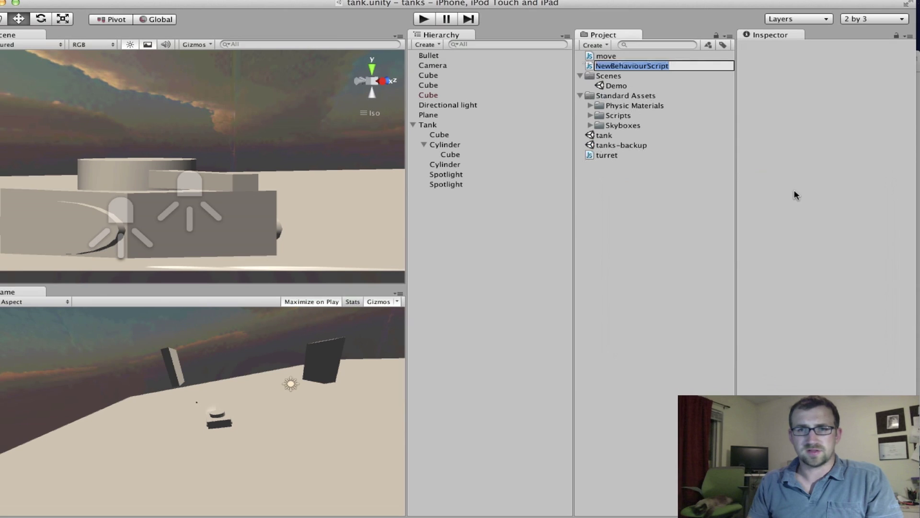
type("shoo")
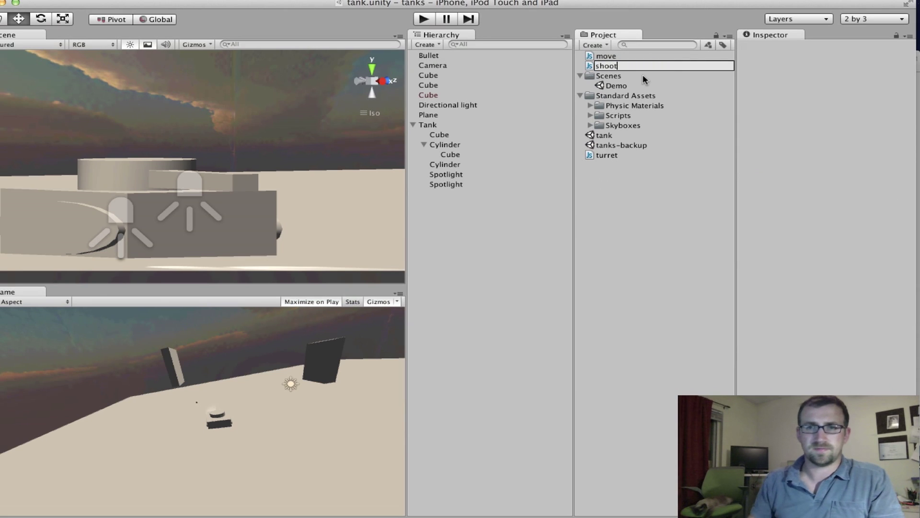
type("t")
key("Return")
Switch to the browser and open shoot.js in the Unity-Tutorial-Materials repository on GitHub.
left_click_drag(919, 9, 258, 22)
left_click(288, 151)
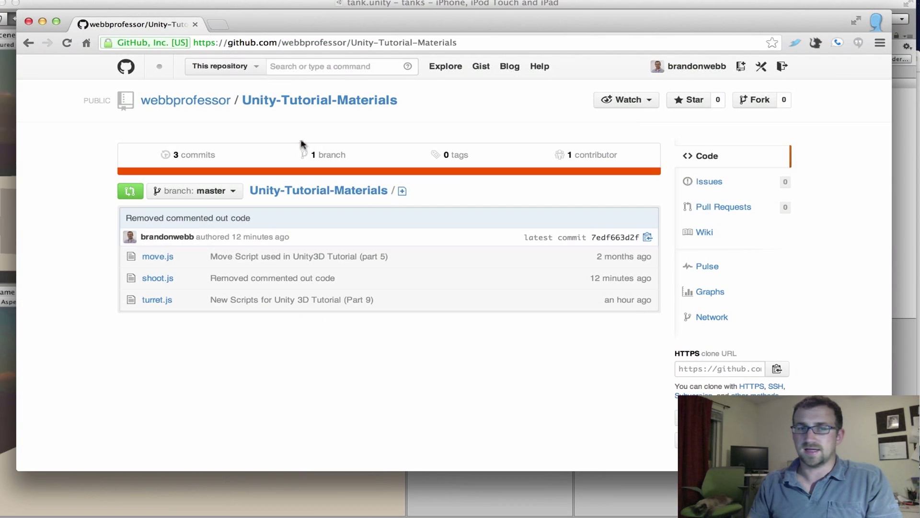
left_click(162, 279)
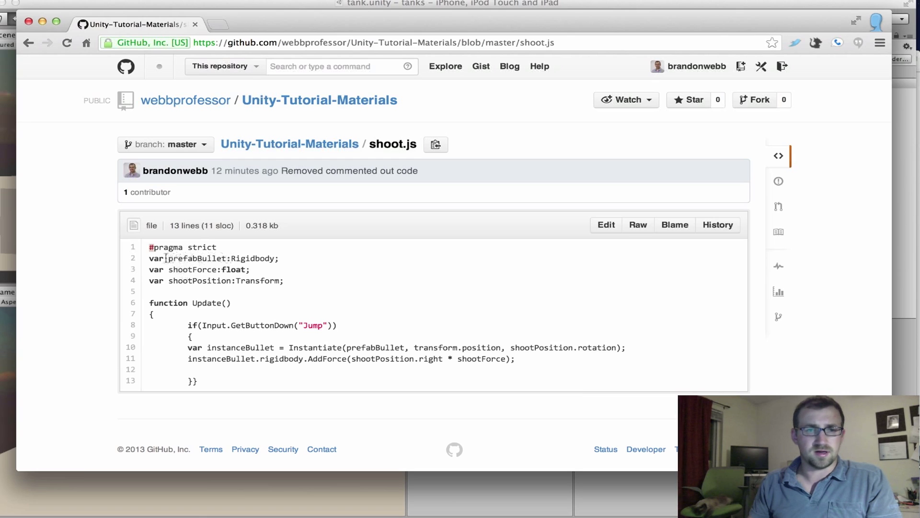
Review the prefabBullet, shootForce and shootPosition variables and the "Jump" button condition in shoot.js.
left_click_drag(225, 259, 168, 259)
left_click(244, 283)
left_click_drag(169, 270, 222, 279)
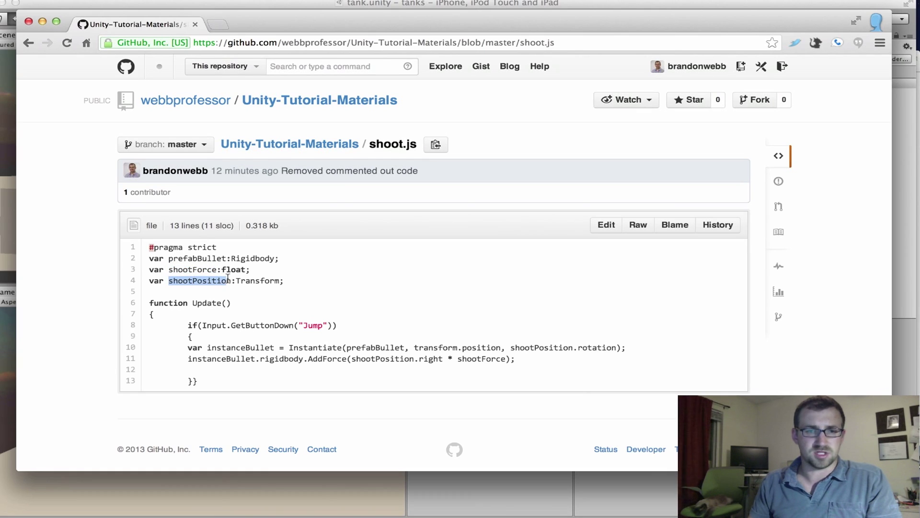
left_click(331, 325)
left_click_drag(298, 325, 317, 322)
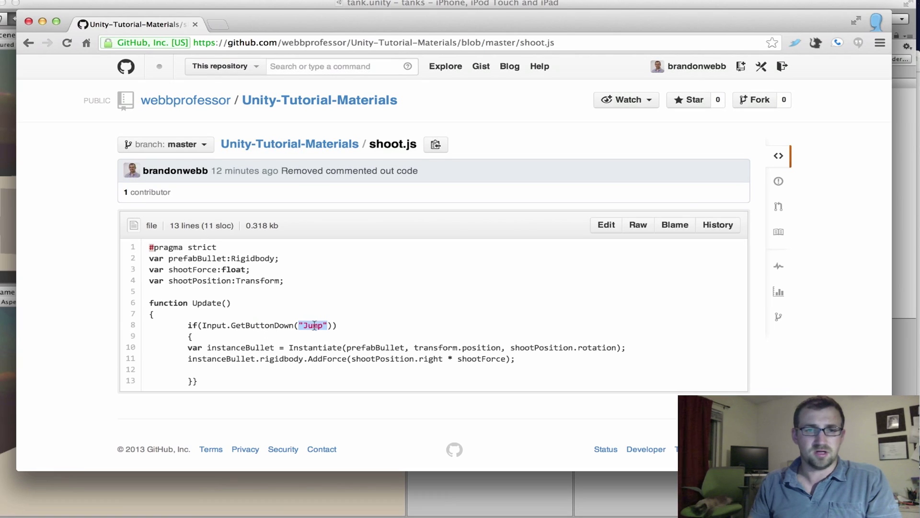
left_click(321, 314)
Copy all of the shoot.js code and minimize the browser to return to Unity.
left_click_drag(240, 378, 146, 246)
key("super+c")
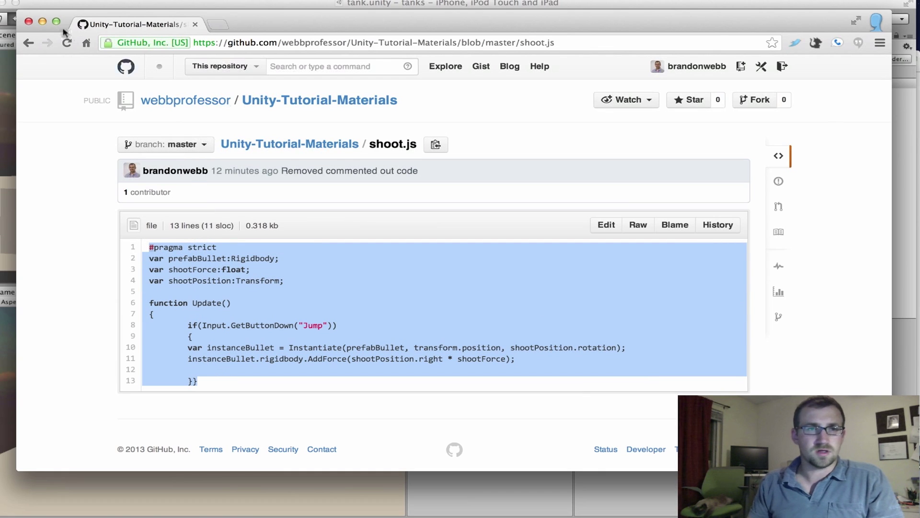
left_click(43, 21)
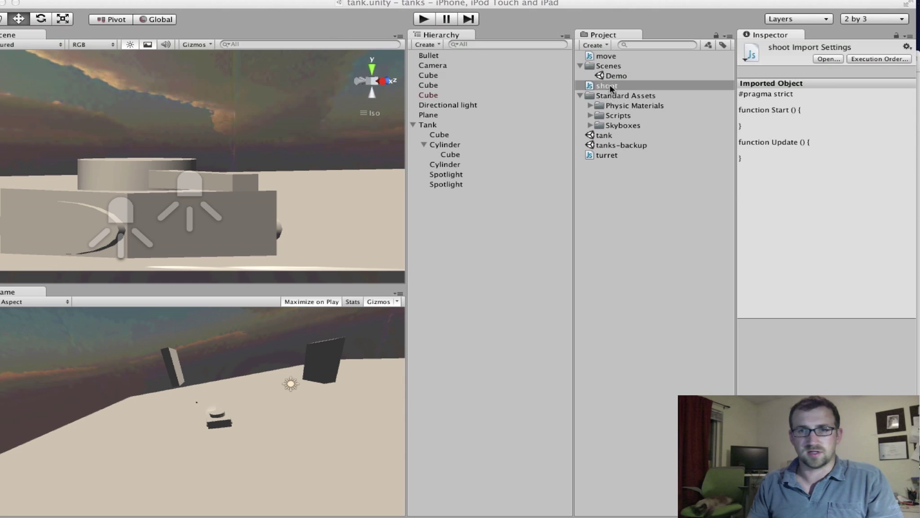
Open the shoot script in MonoDevelop, replace its default code with the copied code, save it, and return to Unity.
double_click(607, 86)
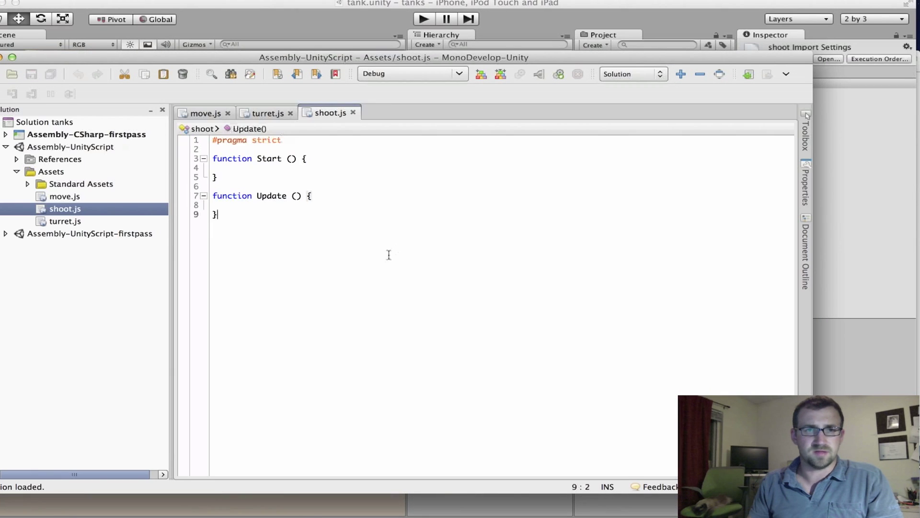
key("super+a")
key("super+v")
left_click(32, 74)
left_click(1, 58)
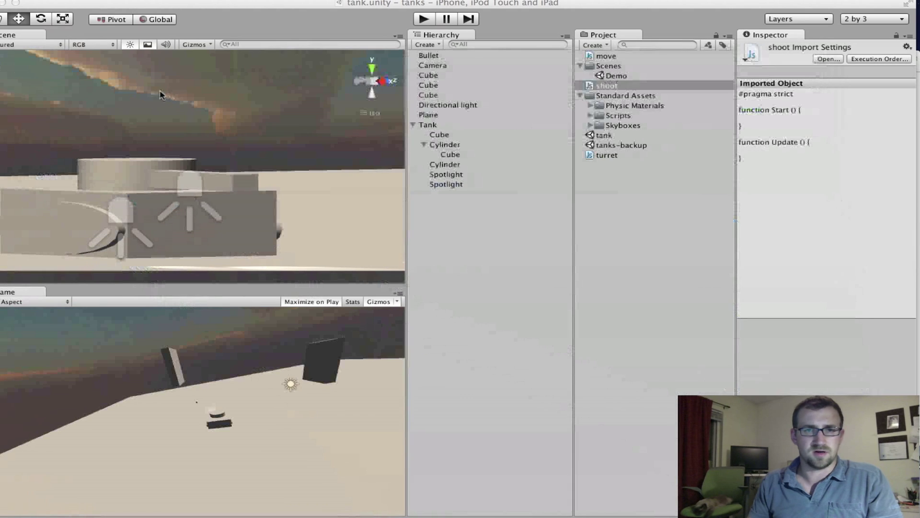
Attach the shoot script to the barrel cube nested under the tank's turret cylinder.
left_click(607, 86)
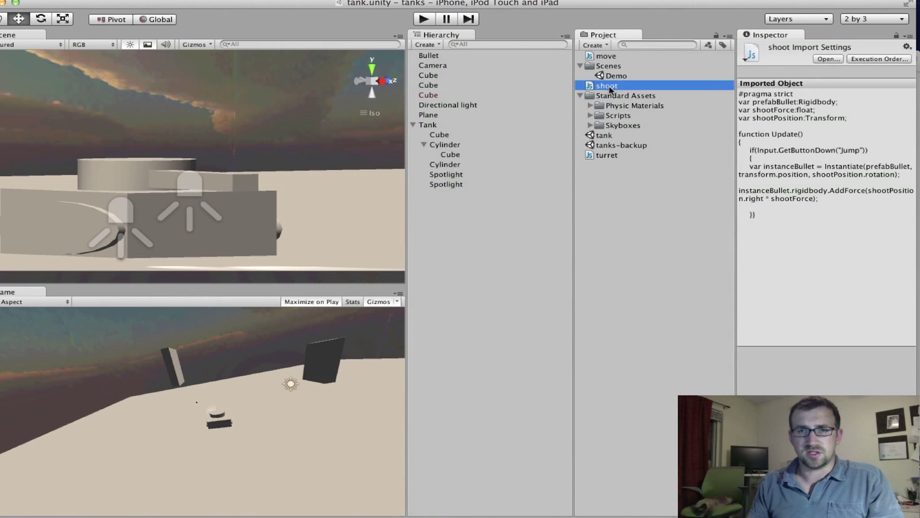
left_click(451, 156)
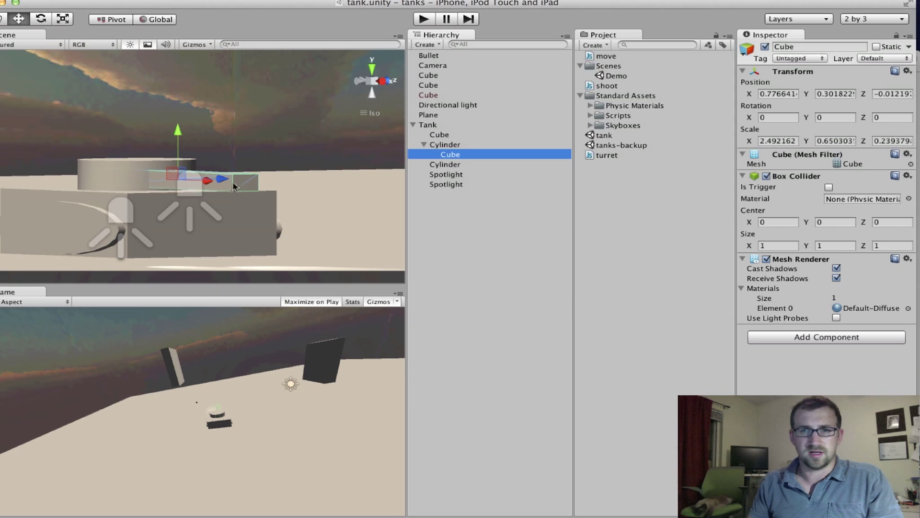
left_click_drag(605, 87, 489, 158)
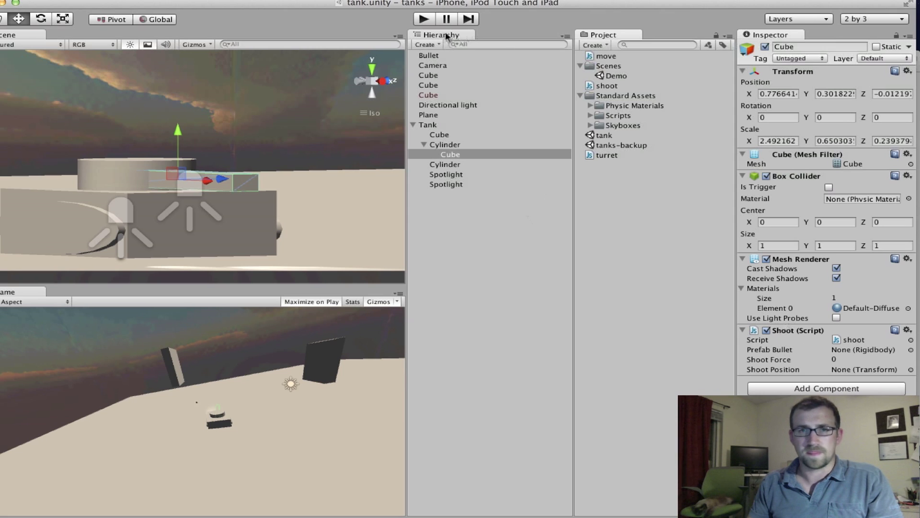
Run the game with the shoot script attached, turn the tank in both directions, and stop play mode.
left_click(425, 19)
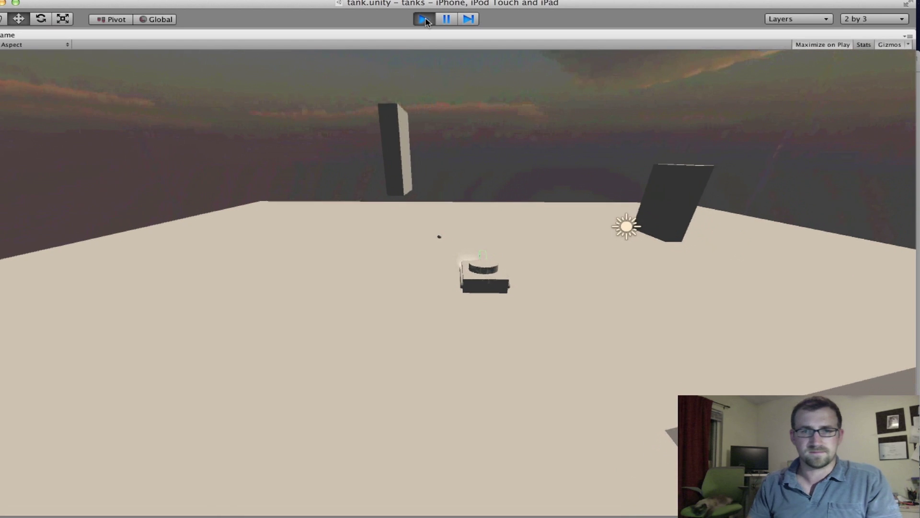
key("Right")
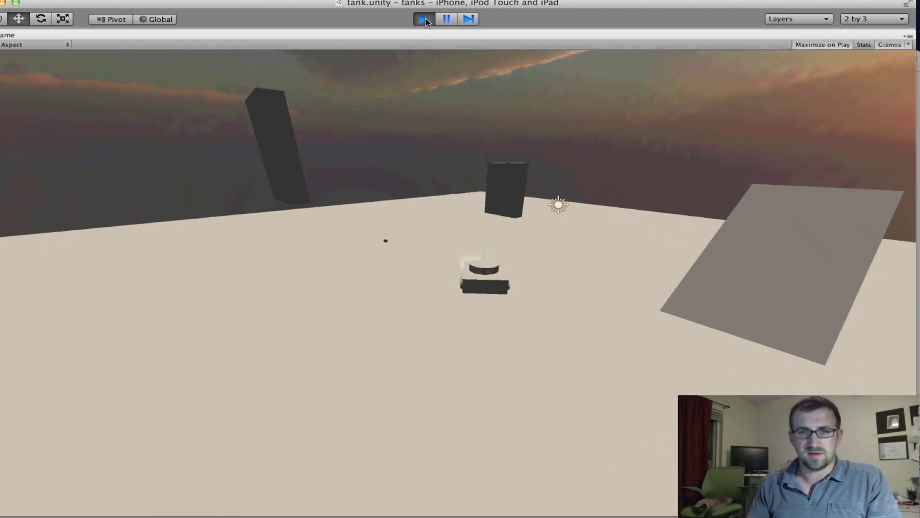
key("Left")
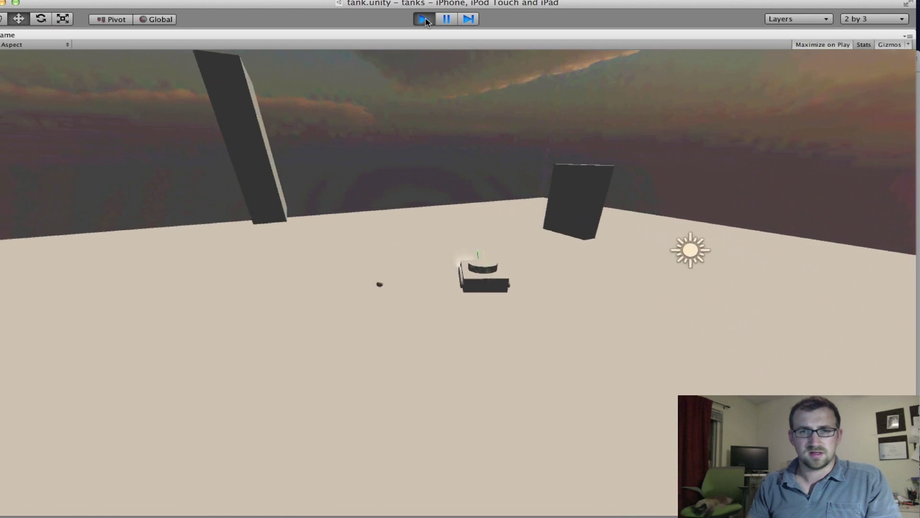
left_click(430, 20)
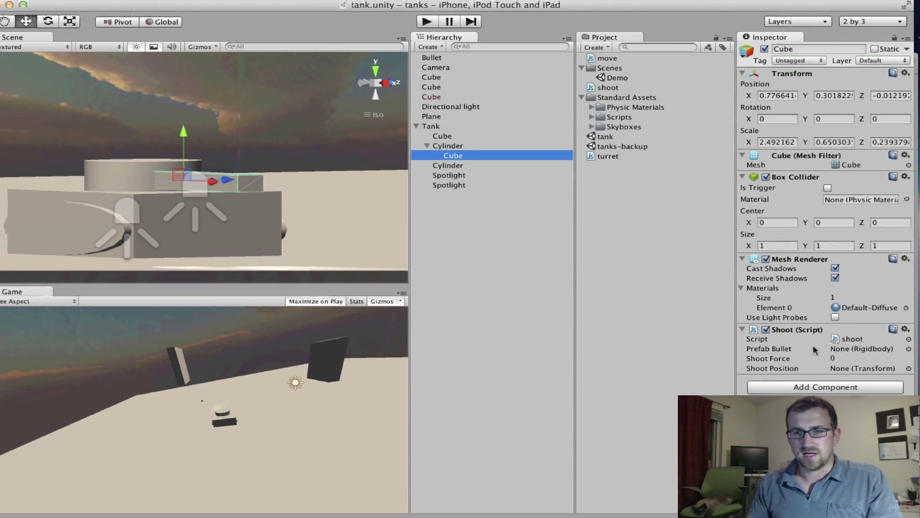
Assign the Bullet Rigidbody as the Prefab Bullet of the barrel cube's Shoot script.
left_click(908, 349)
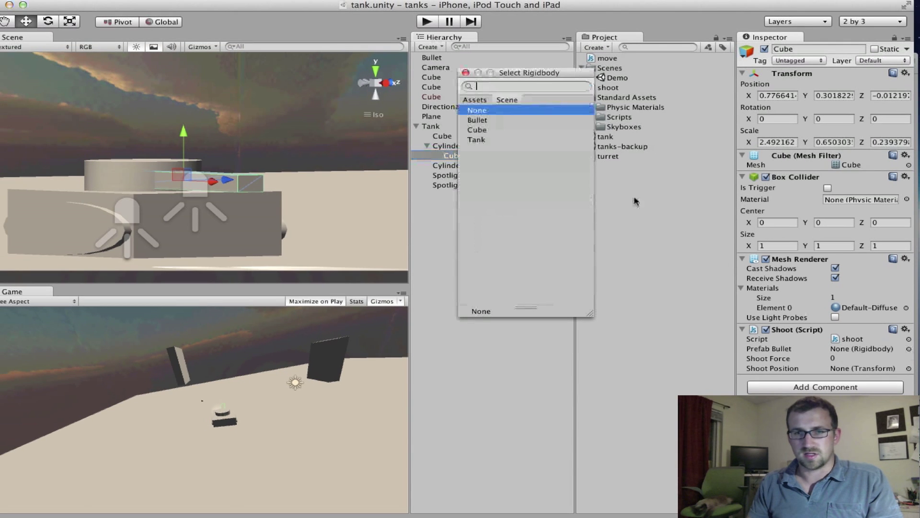
left_click(522, 121)
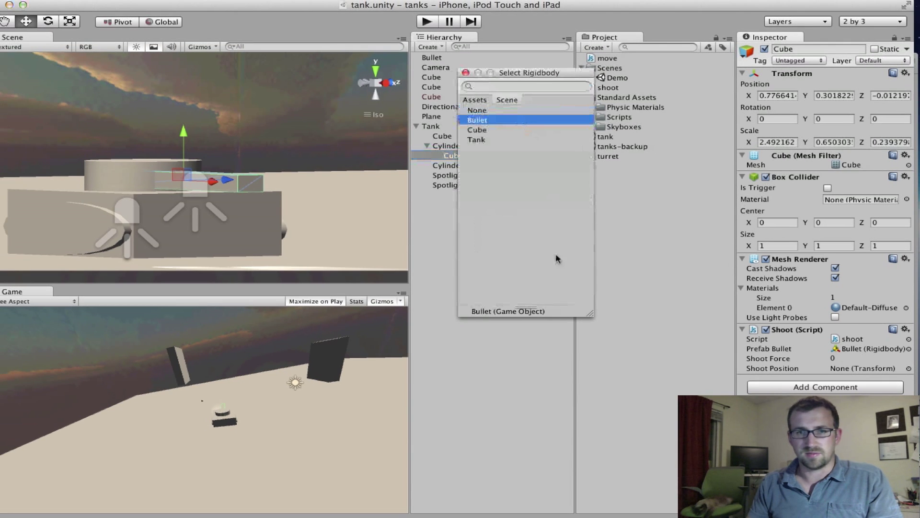
double_click(479, 123)
Set the Shoot script's Shoot Force to 2000 and assign the turret Cylinder as its Shoot Position.
left_click(833, 358)
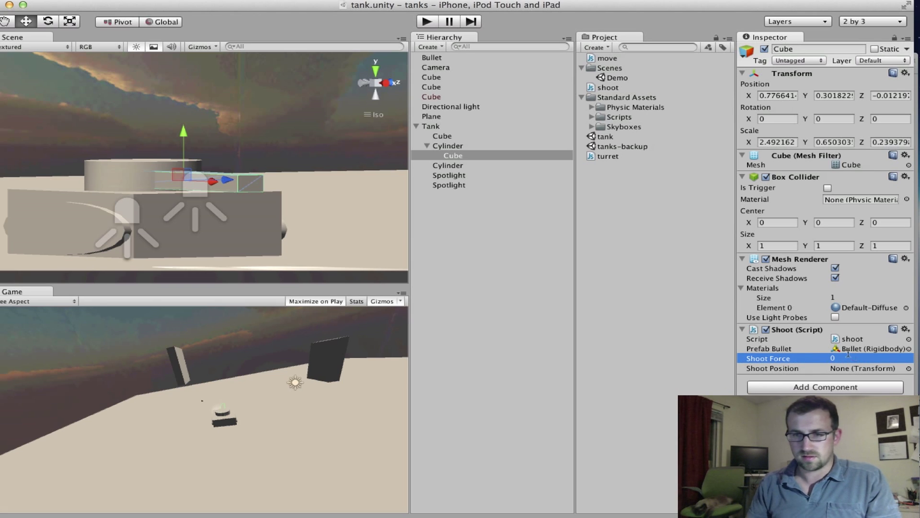
type("2000")
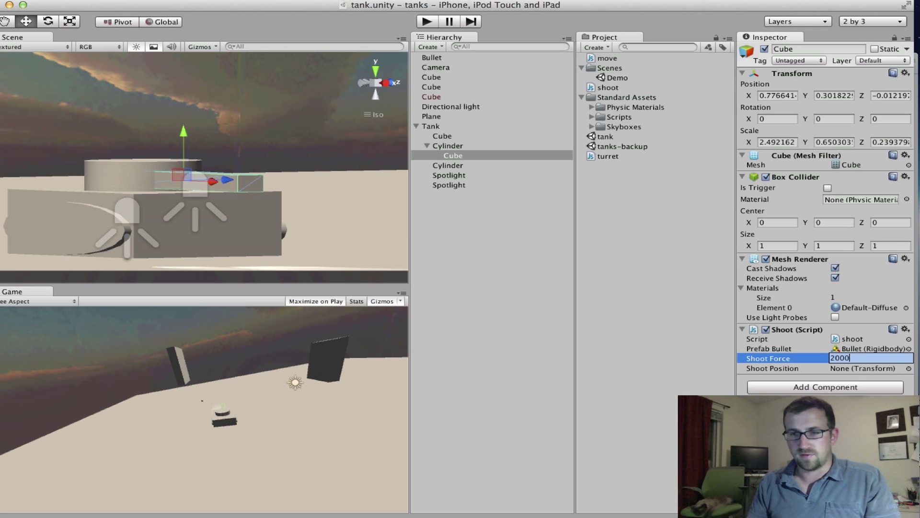
key("Return")
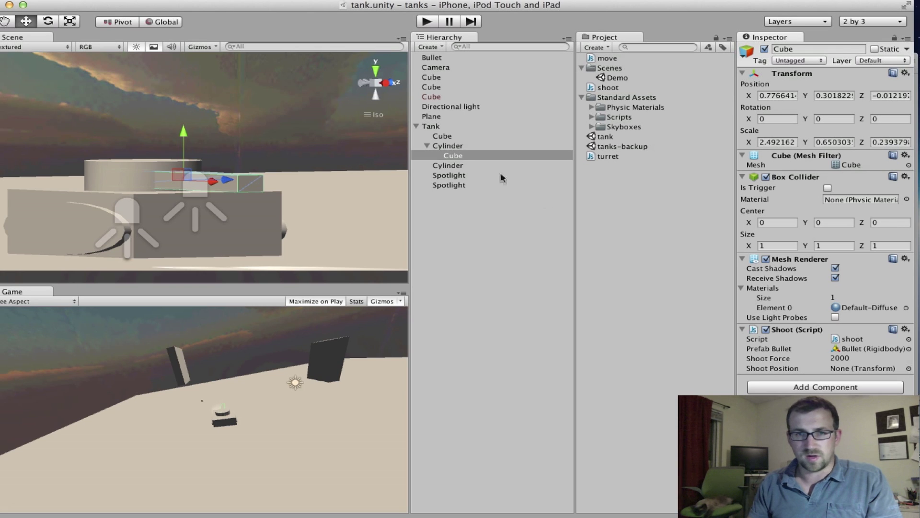
left_click_drag(455, 150, 839, 371)
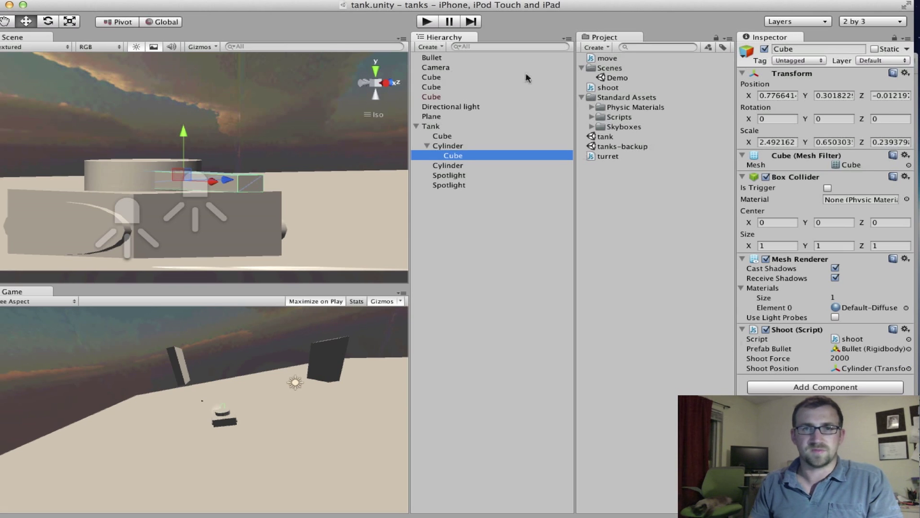
Run the game and fire bullets repeatedly while turning the tank to test shooting in different directions.
left_click(424, 24)
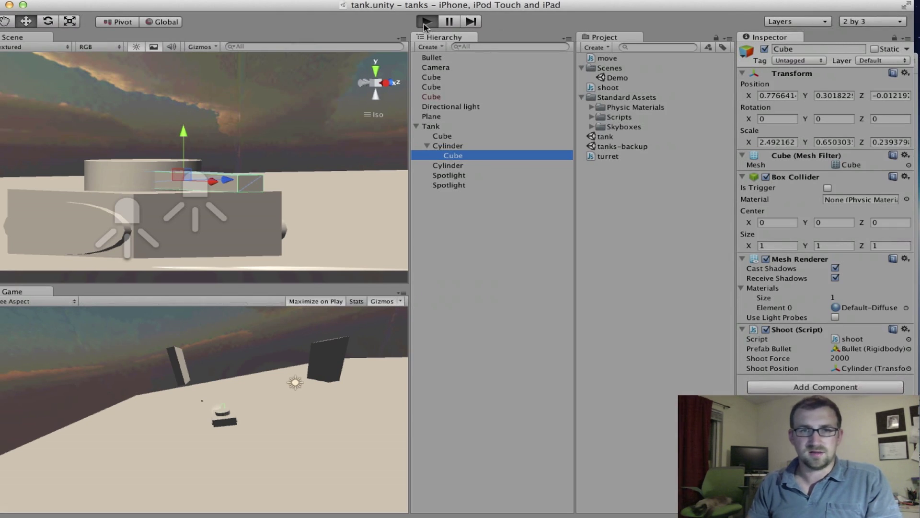
key("space")
key("space")
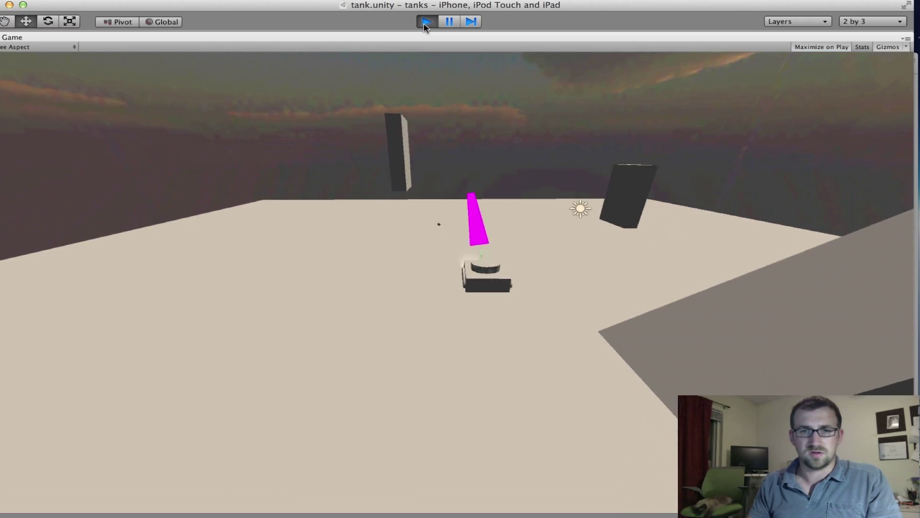
key("Right")
key("space")
key("space")
key("Right")
key("space")
key("space")
key("space")
key("space")
key("space")
key("space")
key("space")
key("space")
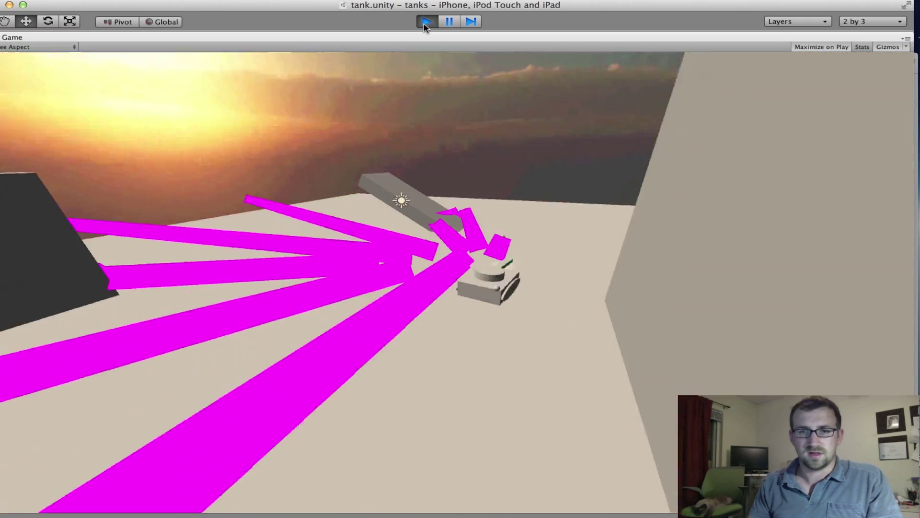
key("Right")
key("space")
key("space")
key("space")
key("space")
key("space")
key("space")
key("space")
key("space")
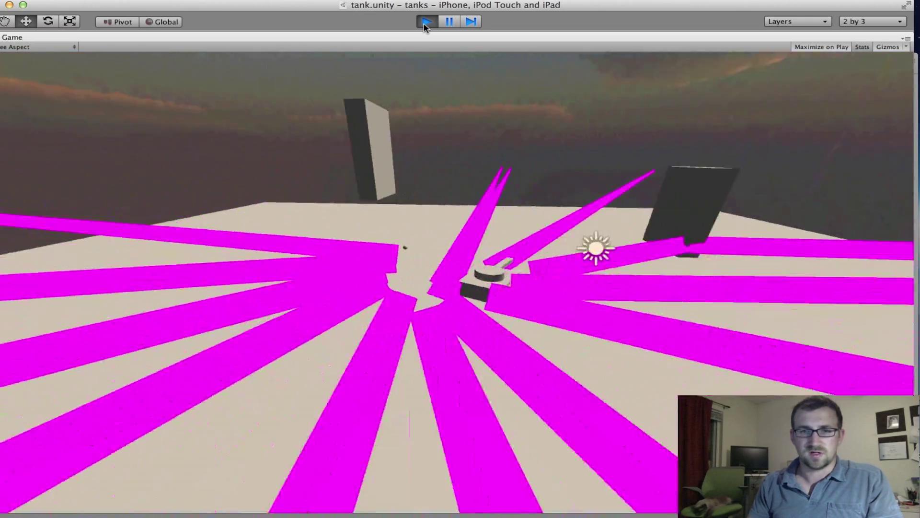
key("Right")
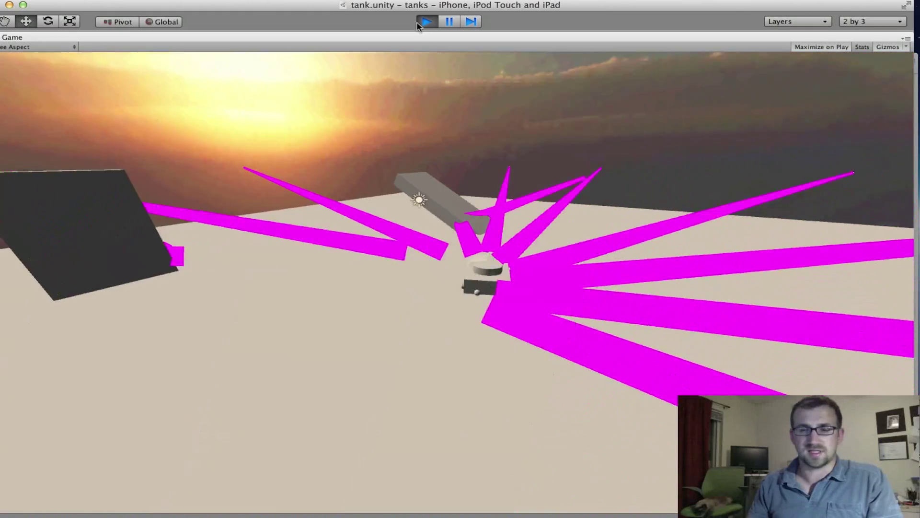
Turn and drive the tank around the running scene, and stop play mode.
key("Right")
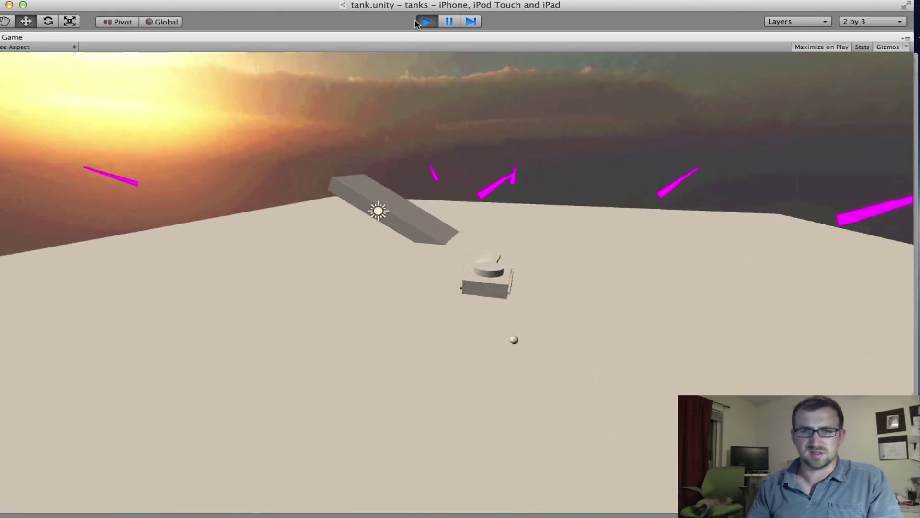
key("Up")
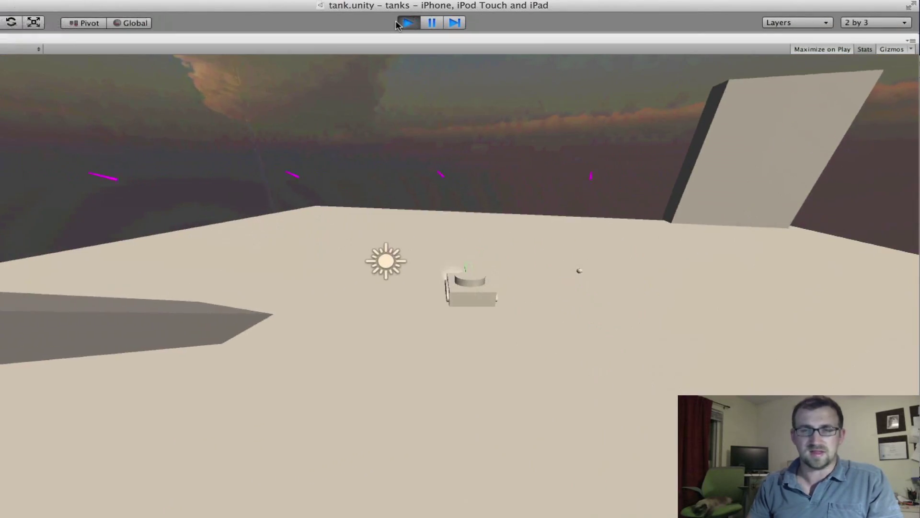
left_click(408, 22)
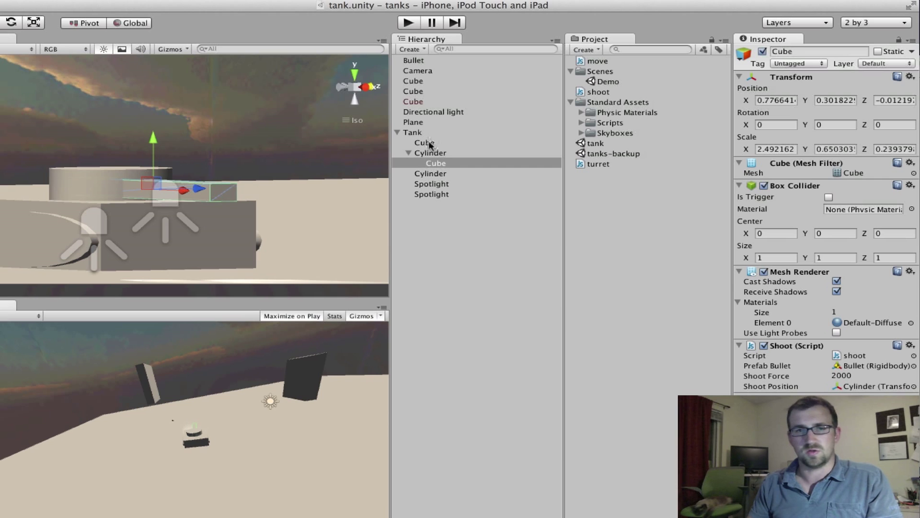
Set the Bullet's Trail Renderer time to 0.05, start width to 0.1 and end width to 0.1.
left_click(415, 61)
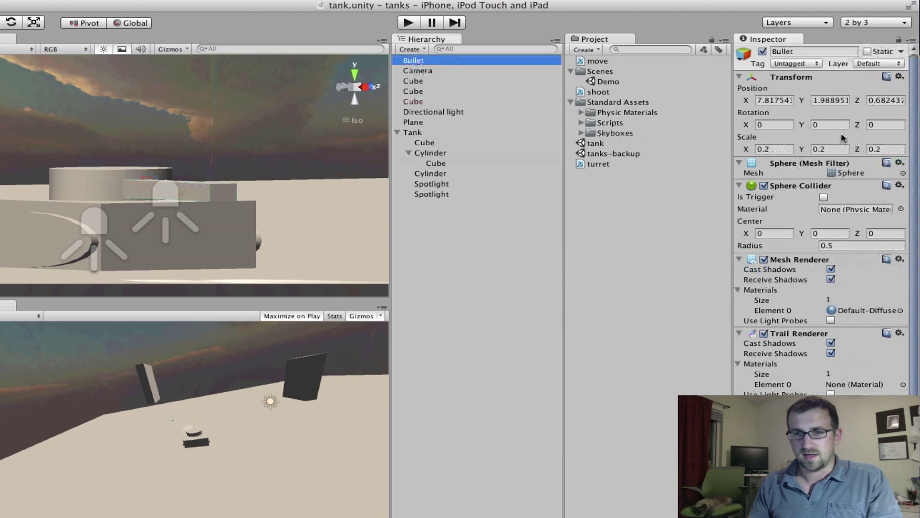
left_click_drag(913, 129, 914, 231)
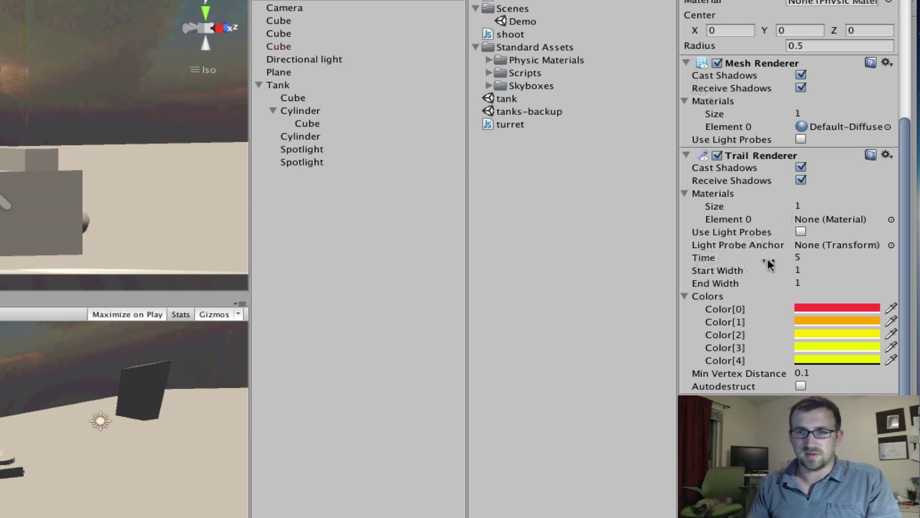
left_click(796, 258)
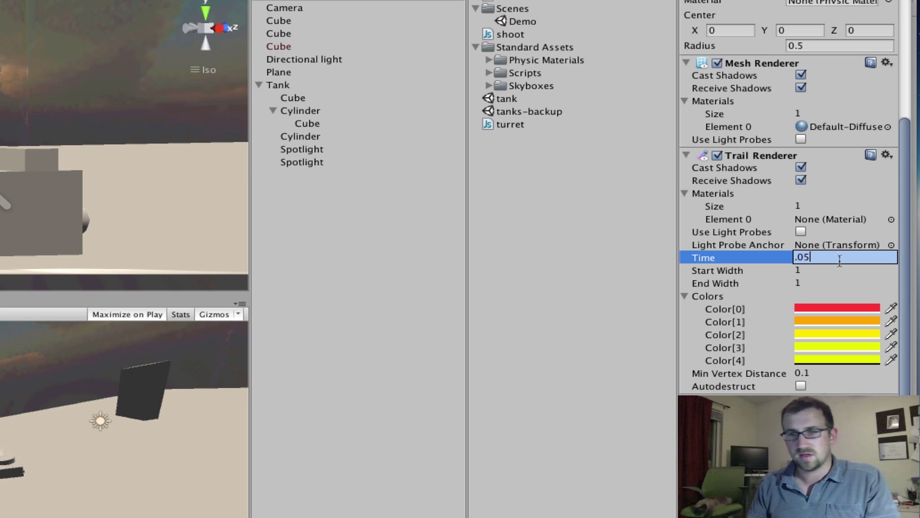
left_click(809, 271)
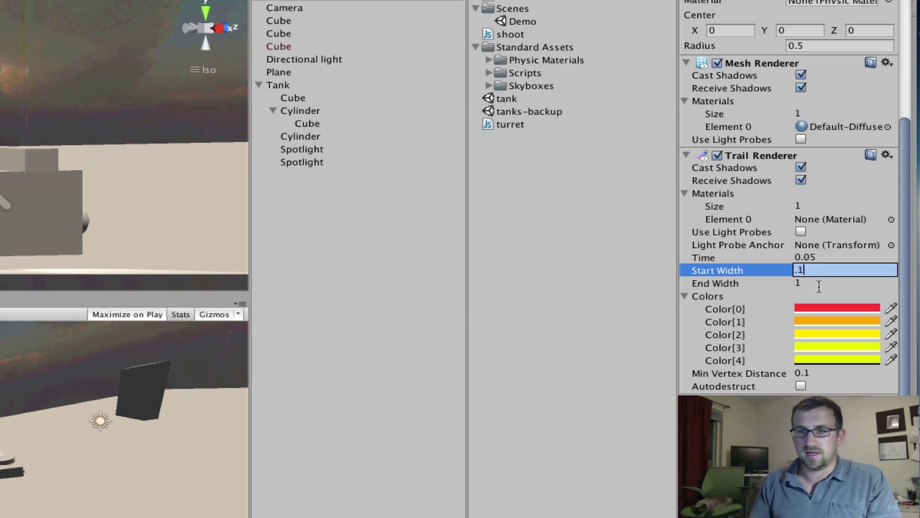
type(".1")
key("Tab")
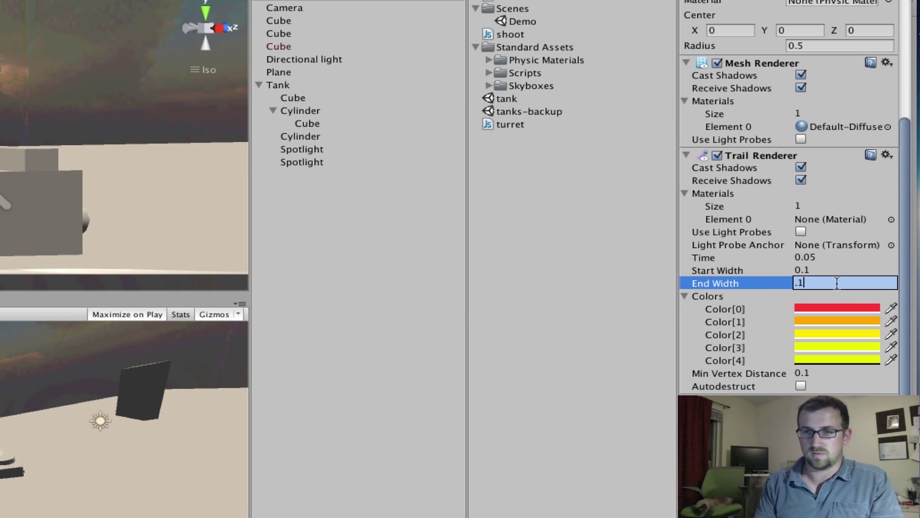
left_click(620, 272)
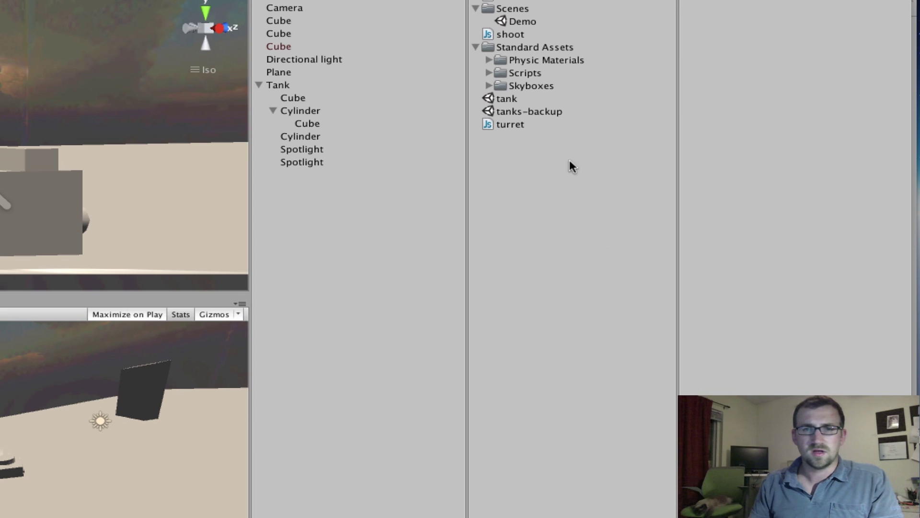
Run the game and fire several bullets while turning the tank to test the shorter, thinner trail, and stop play mode.
left_click(288, 4)
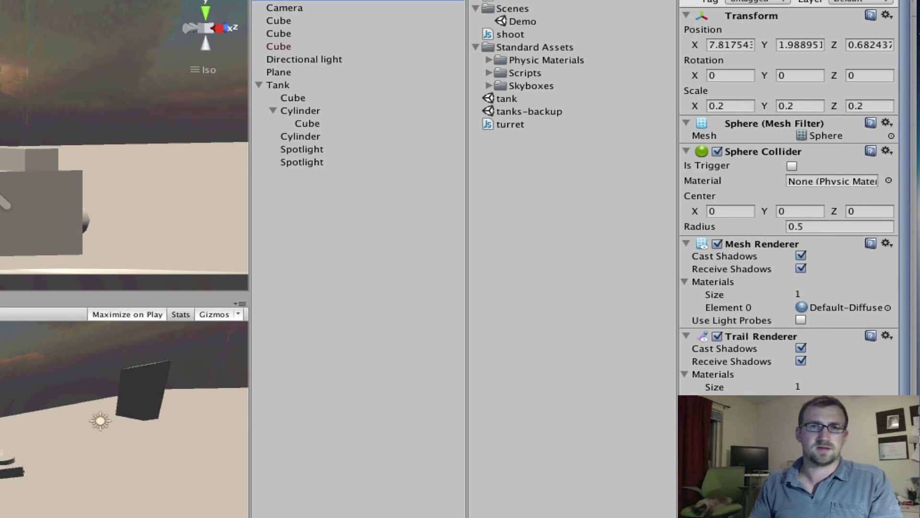
key("super+p")
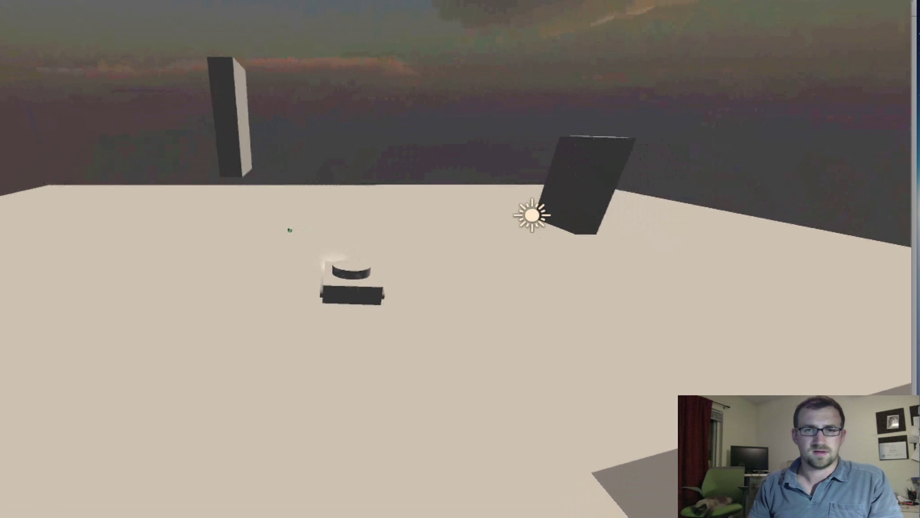
key("s")
key("d")
key("space")
key("space")
key("space")
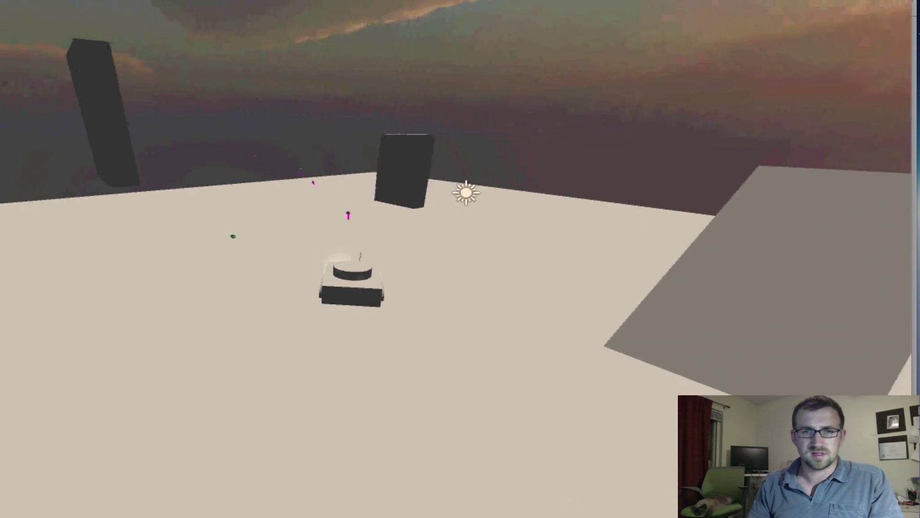
key("d")
key("space")
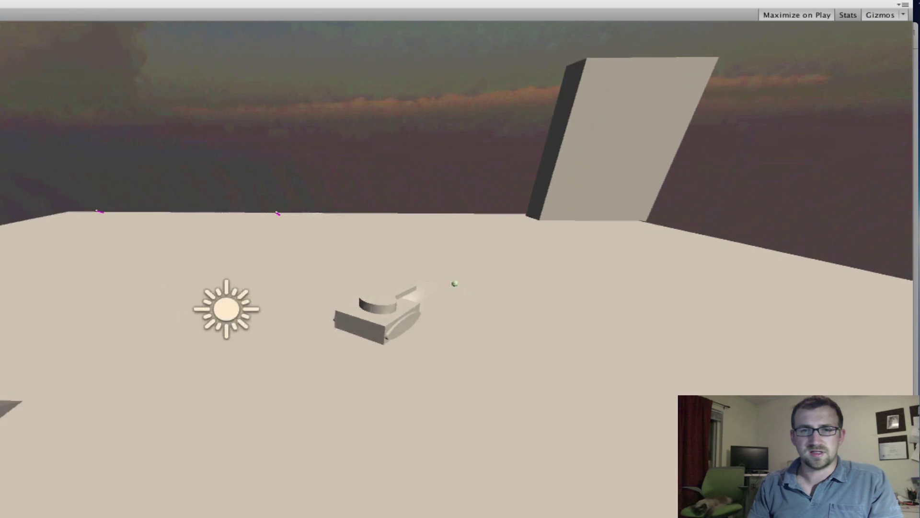
key("d")
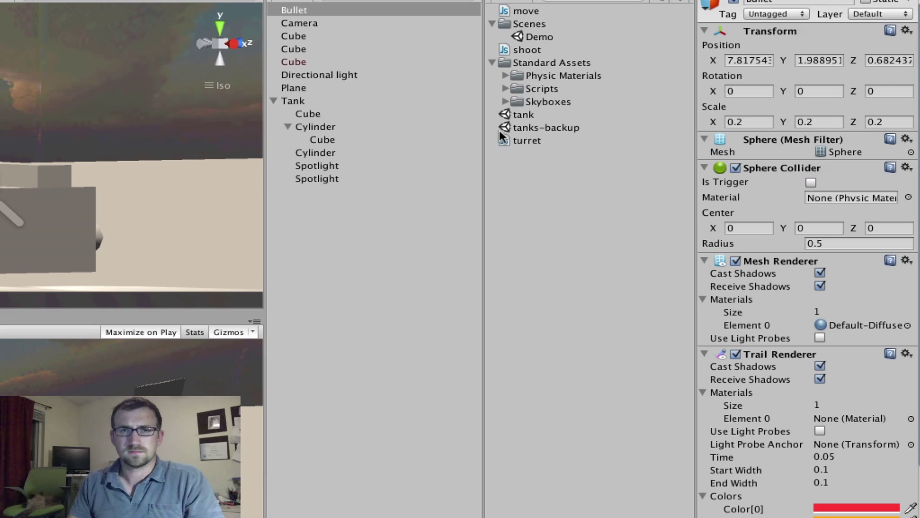
Set the Bullet's Trail Renderer time to 0.1 and its scale to 0.1 on X, Y and Z.
left_click(305, 13)
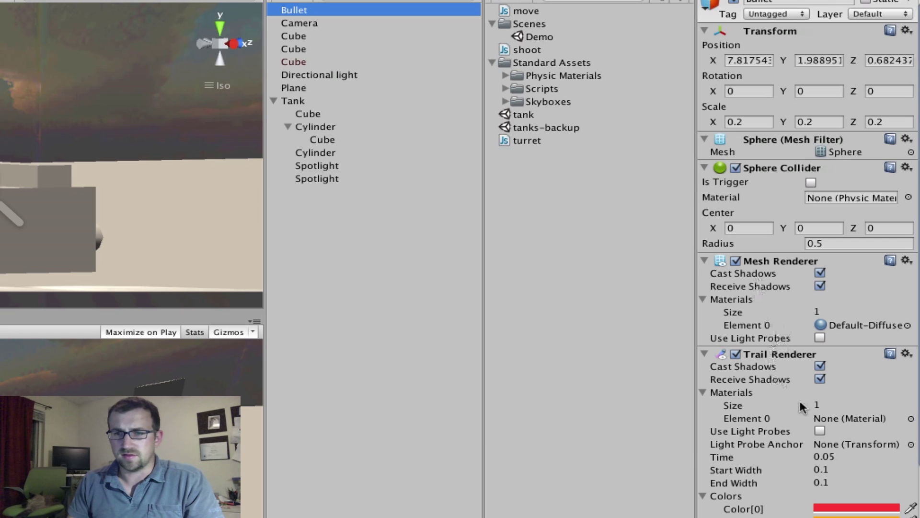
double_click(826, 456)
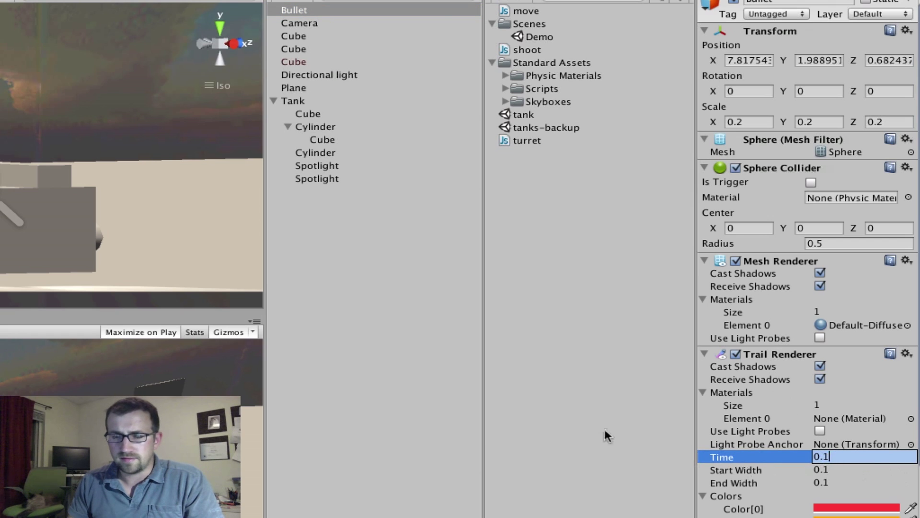
left_click(623, 433)
left_click(327, 19)
left_click(324, 13)
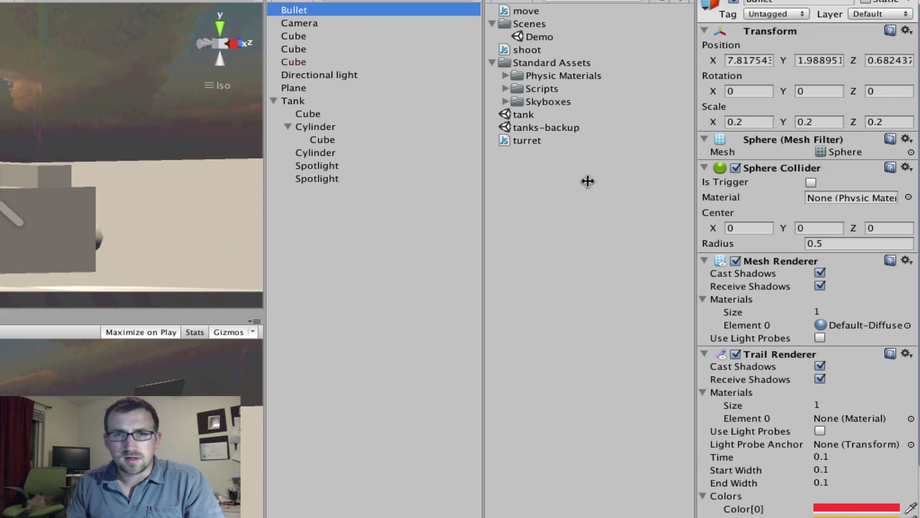
left_click(746, 123)
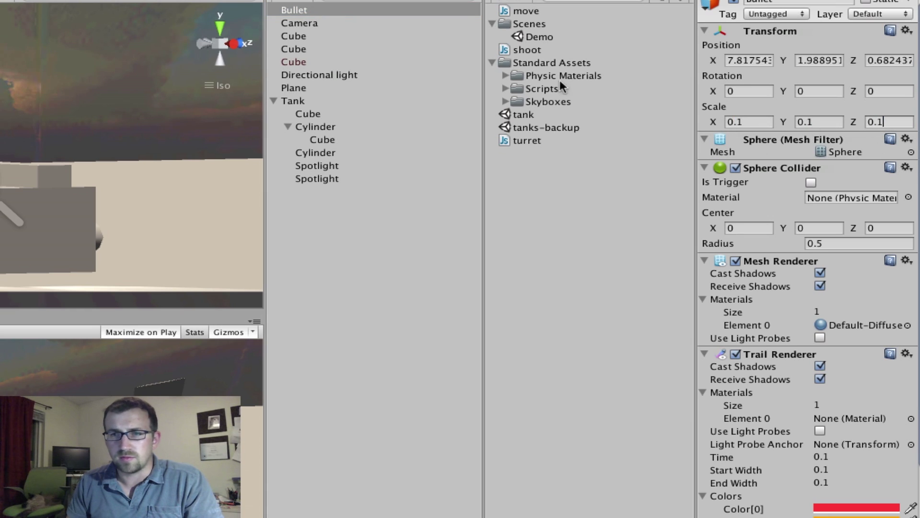
Run the game, drive and turn the tank while firing the resized bullets at the upright block, and stop play mode.
key("super+p")
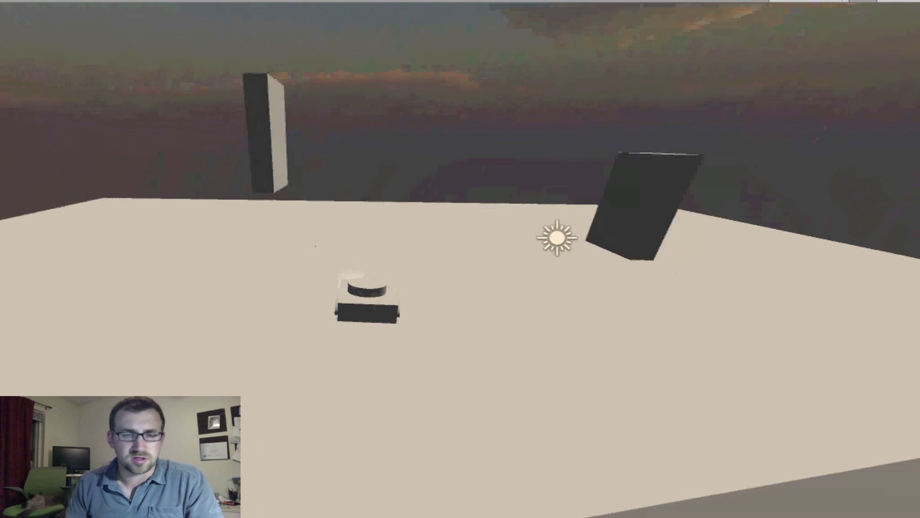
key("space")
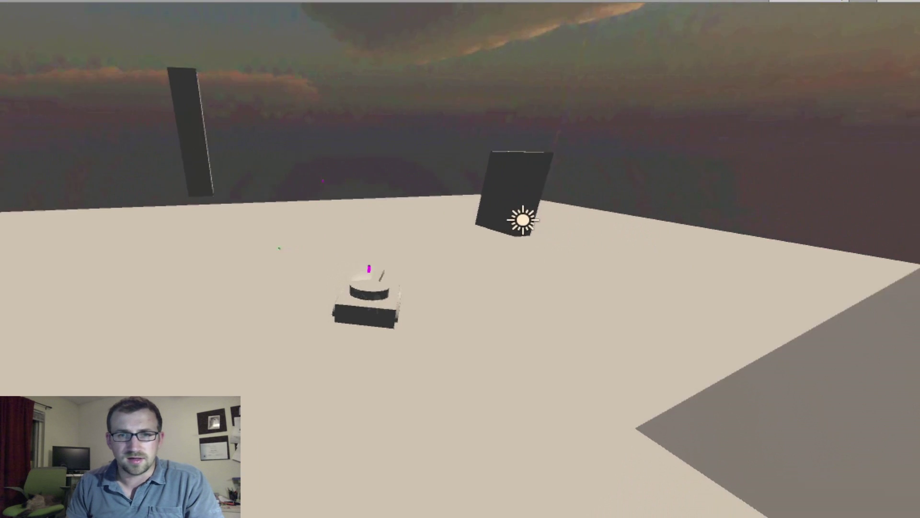
key("d")
key("w")
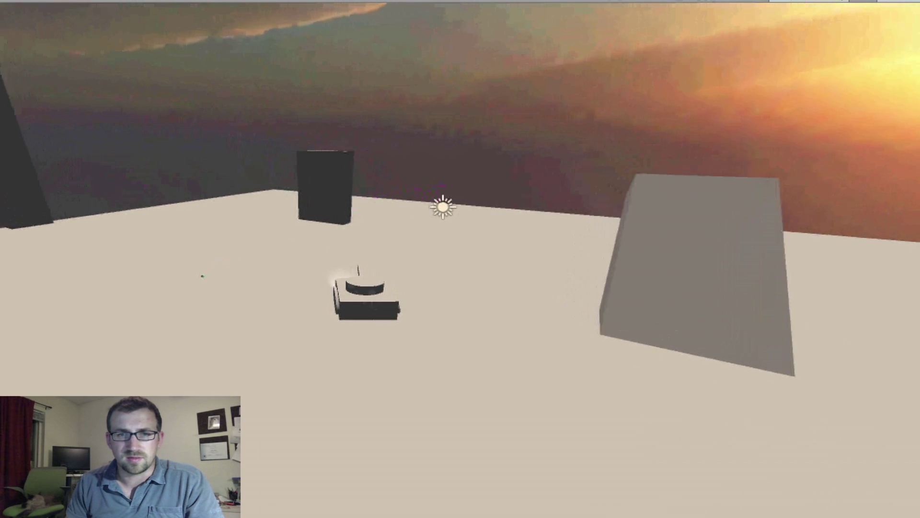
key("space")
key("s")
key("space")
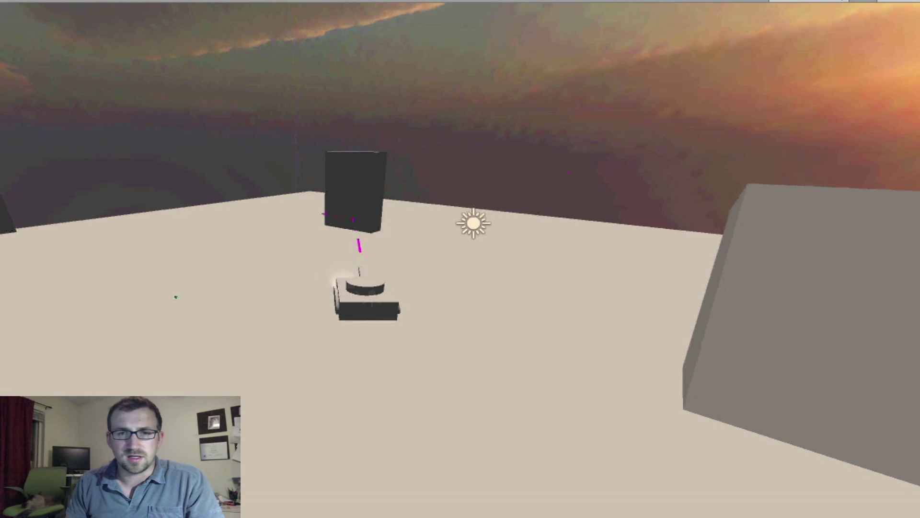
key("a")
key("space")
key("s")
key("d")
key("space")
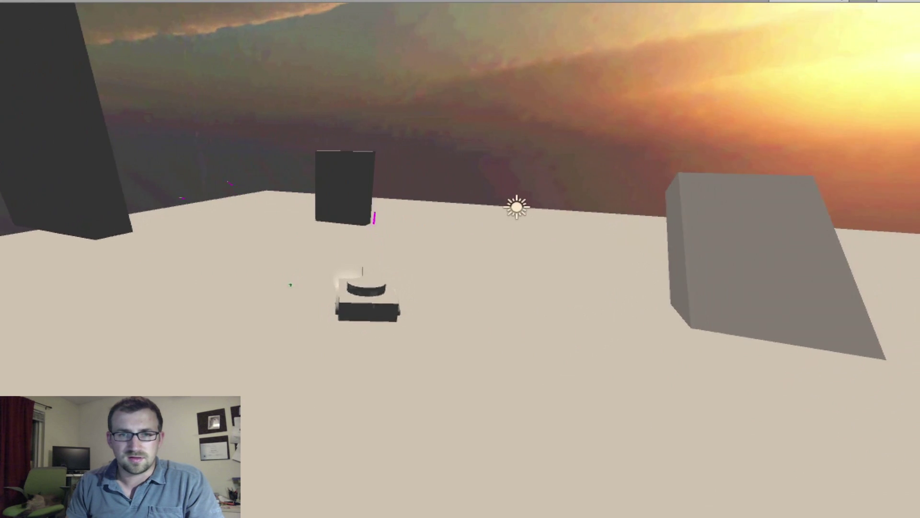
key("w")
key("space")
key("space")
key("space")
key("s")
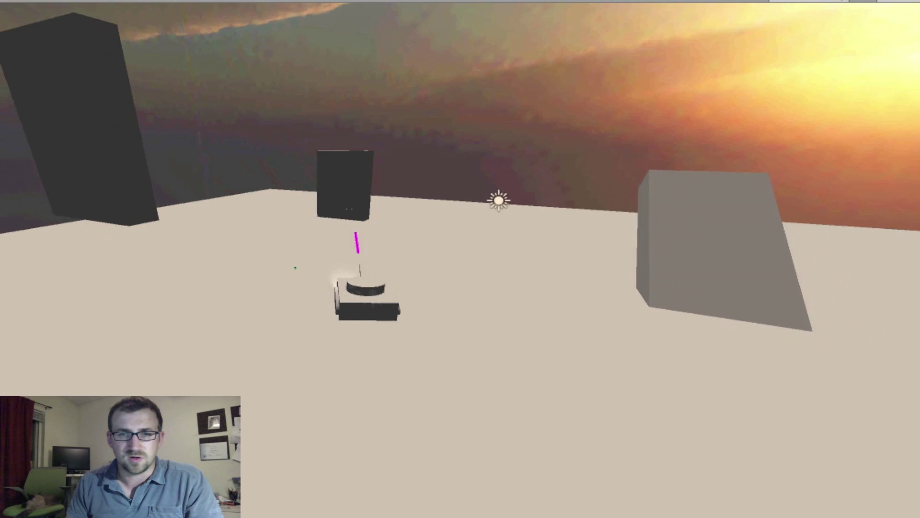
key("d")
key("d")
key("w")
key("space")
key("a")
key("s")
key("d")
key("d")
key("space")
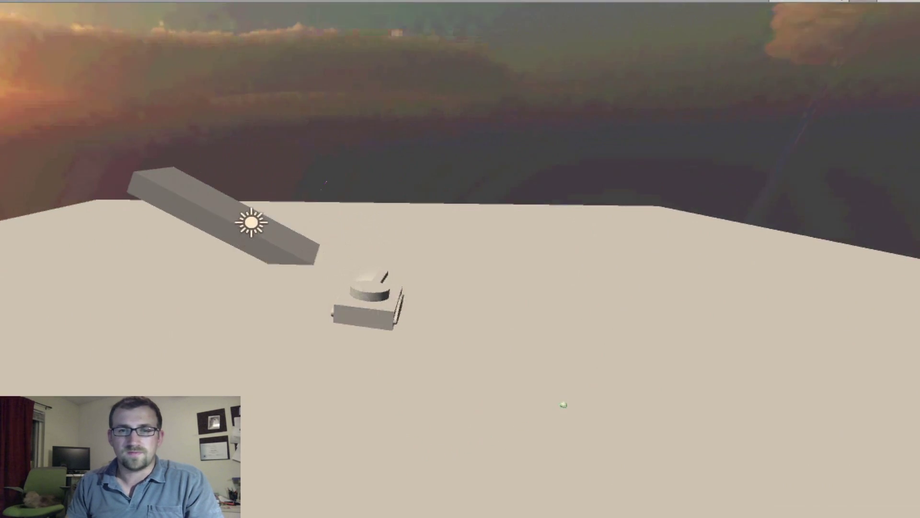
key("d")
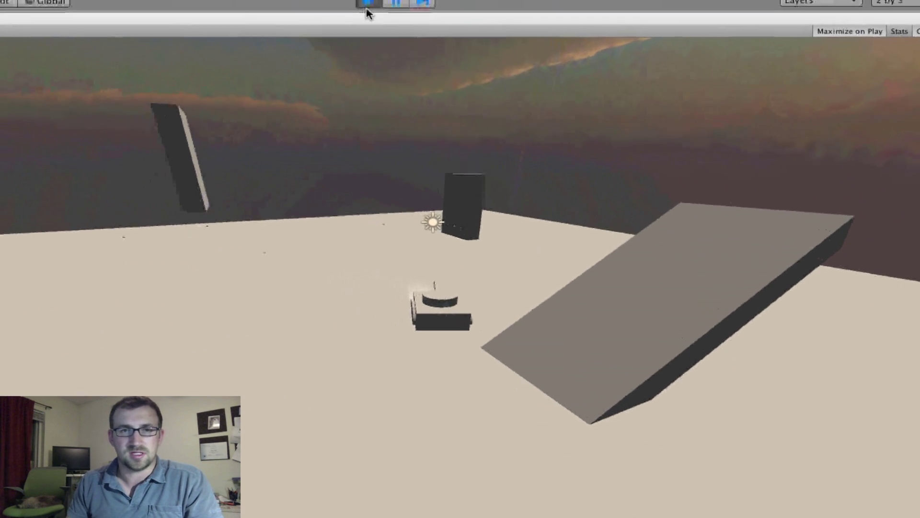
left_click(408, 19)
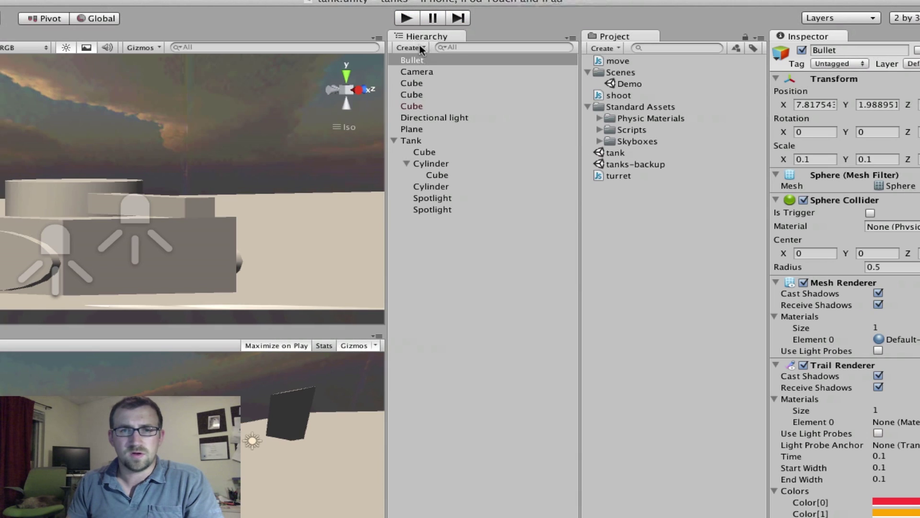
Add a Rigidbody component to the upright Cube with the missing prefab, listed just above the Directional light.
left_click(421, 85)
left_click(421, 93)
left_click(422, 107)
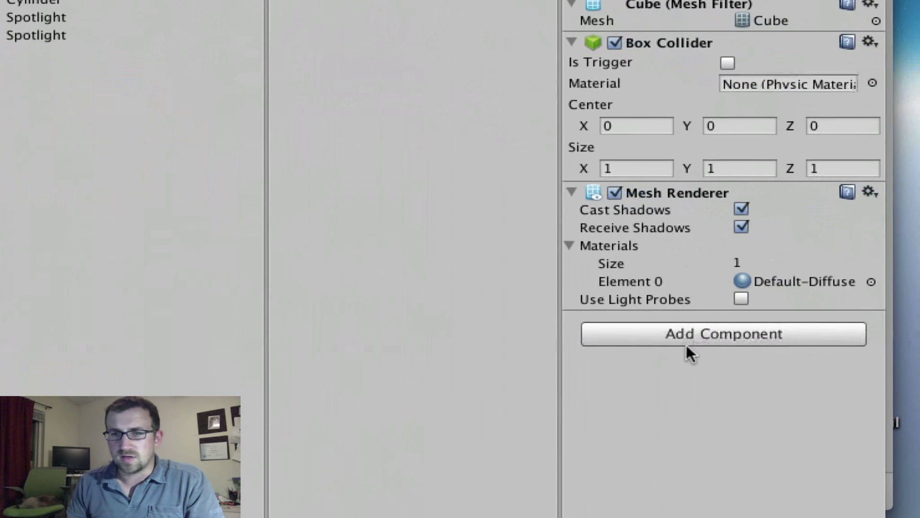
left_click(684, 335)
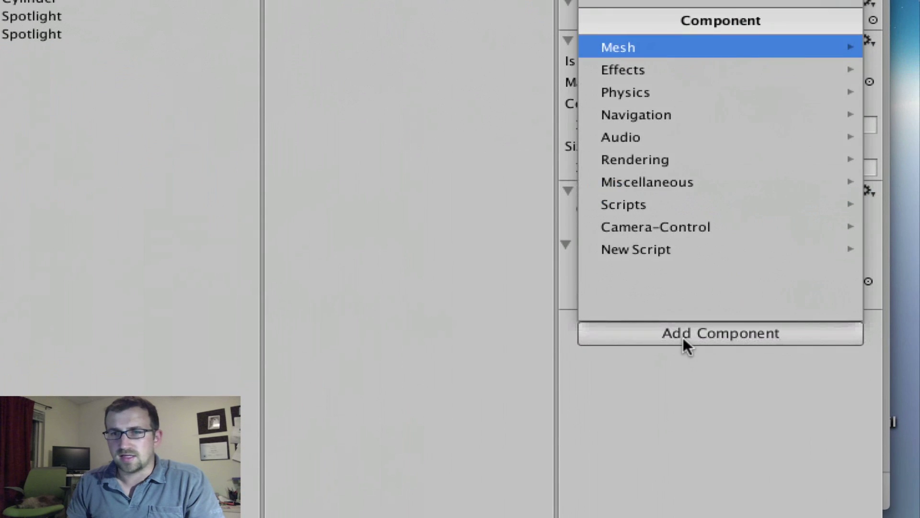
left_click(638, 91)
left_click(686, 46)
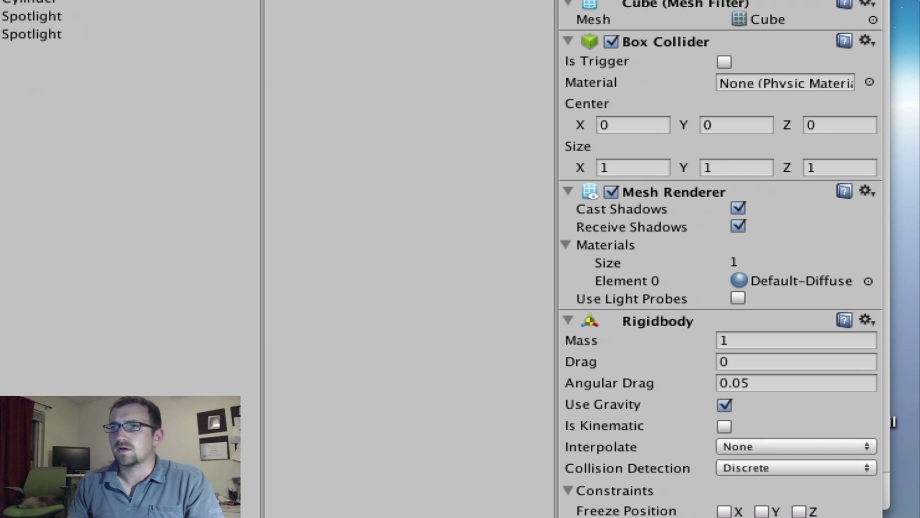
Set the cube's Rigidbody mass to 2, drag to 1 and angular drag to 1.
left_click(748, 361)
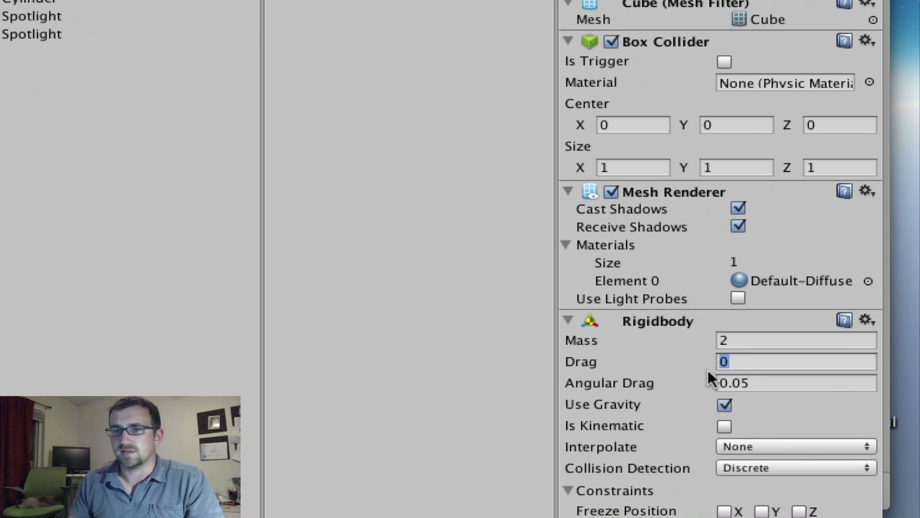
left_click(765, 382)
type("1")
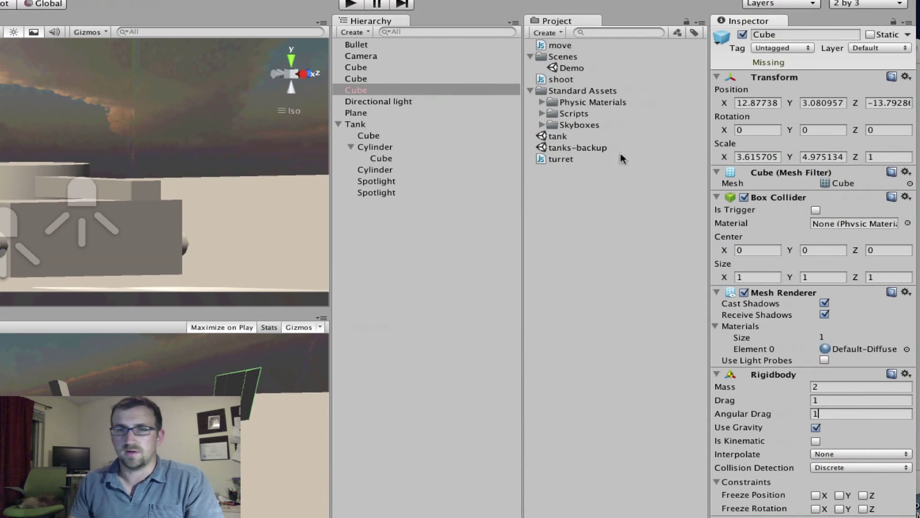
Run the game, drive the tank toward the cube with the Rigidbody, fire repeatedly until it topples, and turn the tank away.
left_click(351, 5)
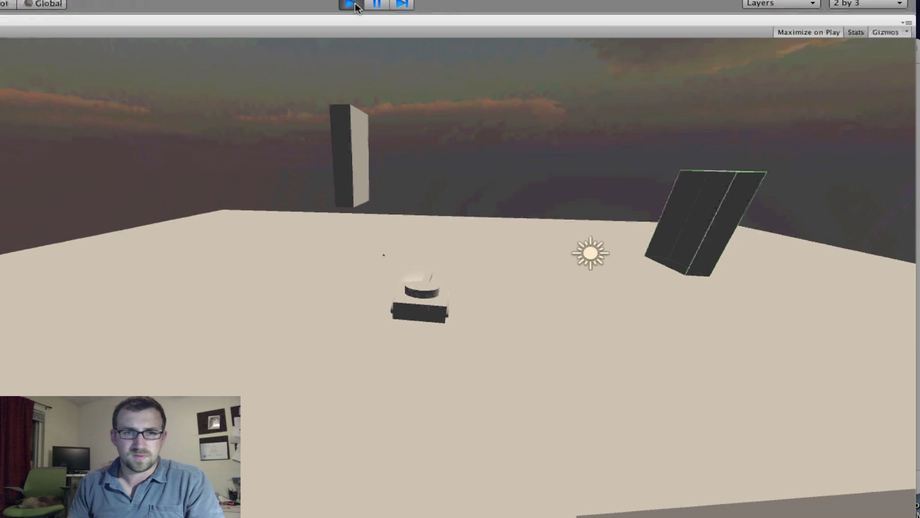
key("d")
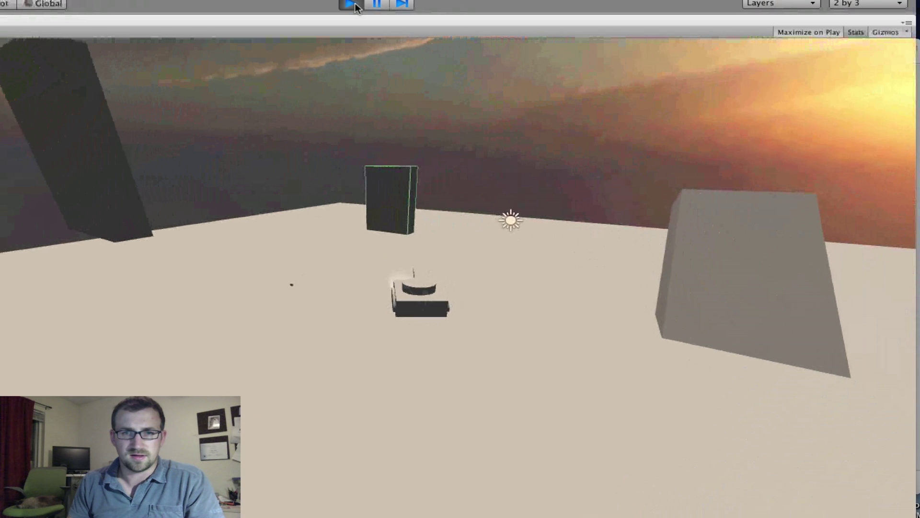
key("space")
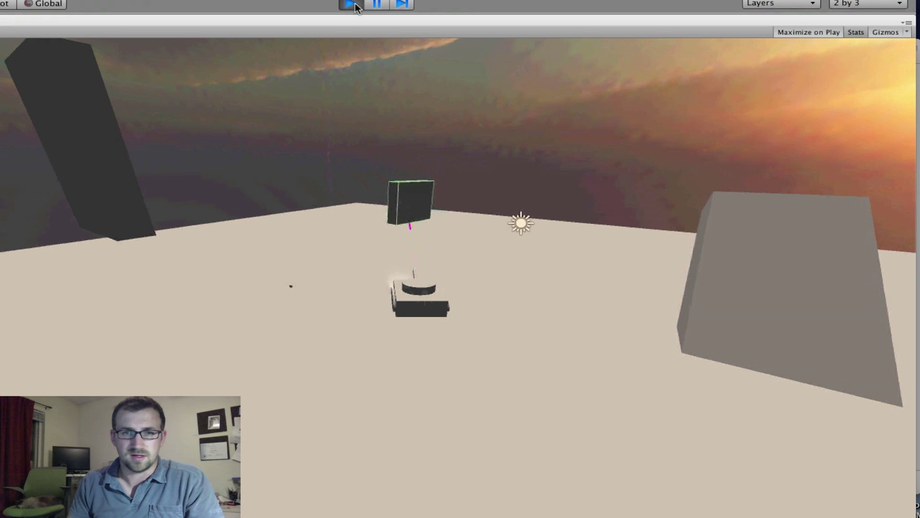
key("w")
key("space")
key("w")
key("space")
key("space")
key("space")
key("space")
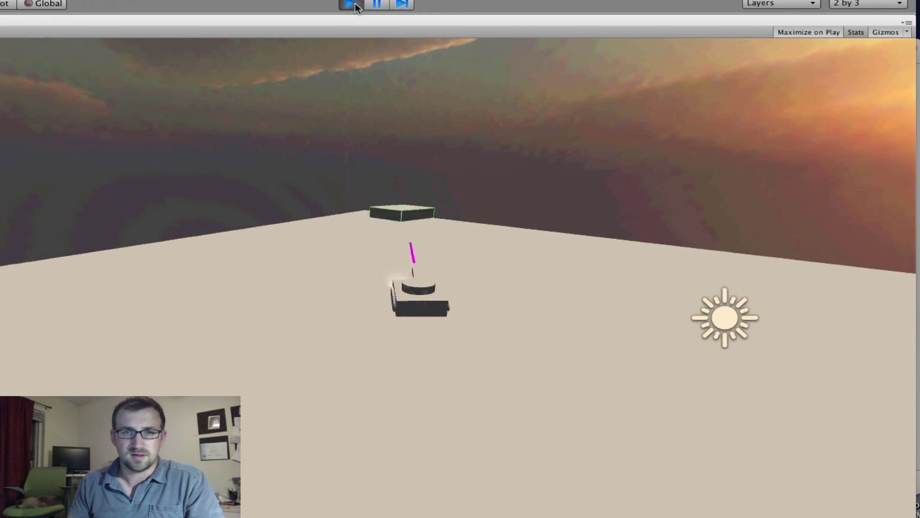
key("d")
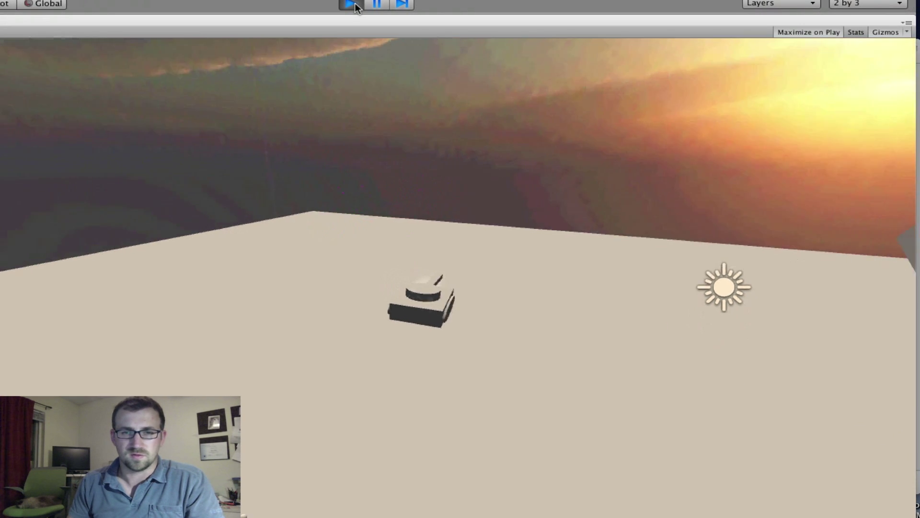
key("d")
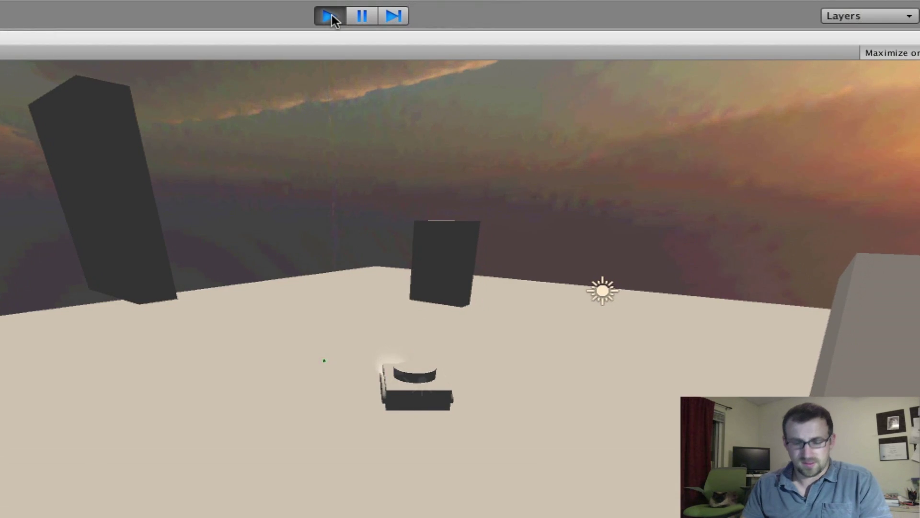
Rotate the turret back and forth in the running game, firing bullets off to the side and at the Rigidbody cube.
key("e")
key("e")
key("space")
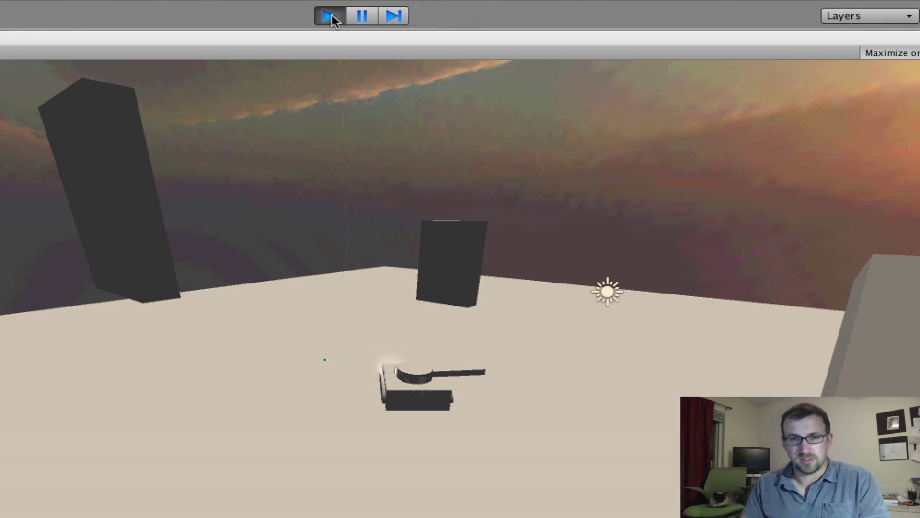
key("q")
key("space")
key("space")
key("space")
key("e")
key("space")
key("space")
key("q")
key("space")
key("space")
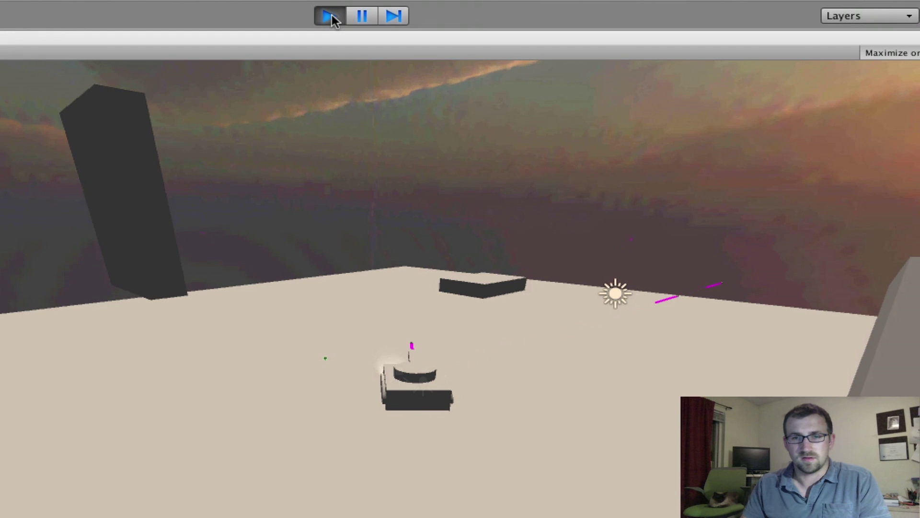
Drive and turn the tank to face the slanted grey block, fire at it, and stop play mode.
key("s")
key("w")
key("d")
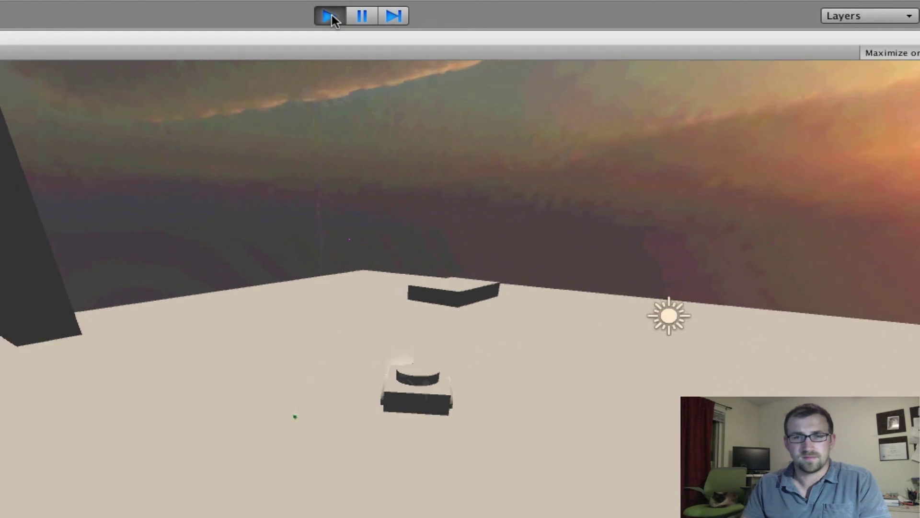
key("a")
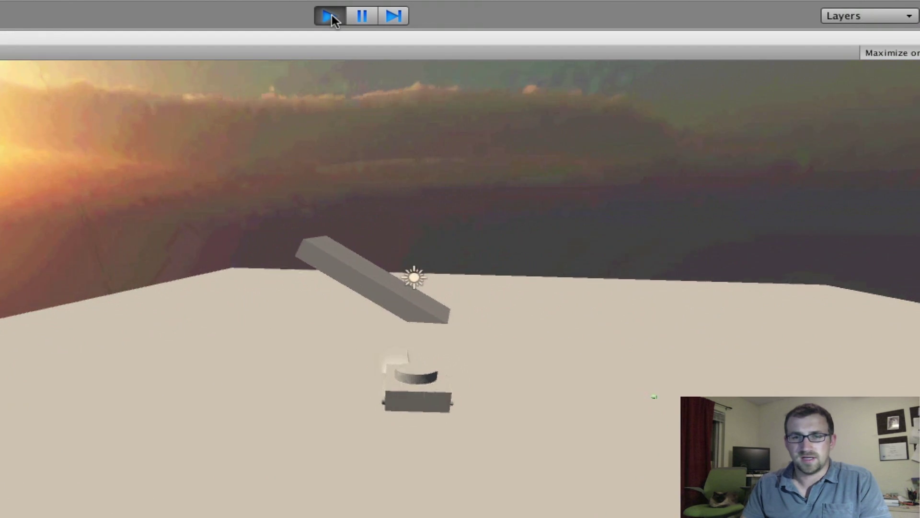
key("space")
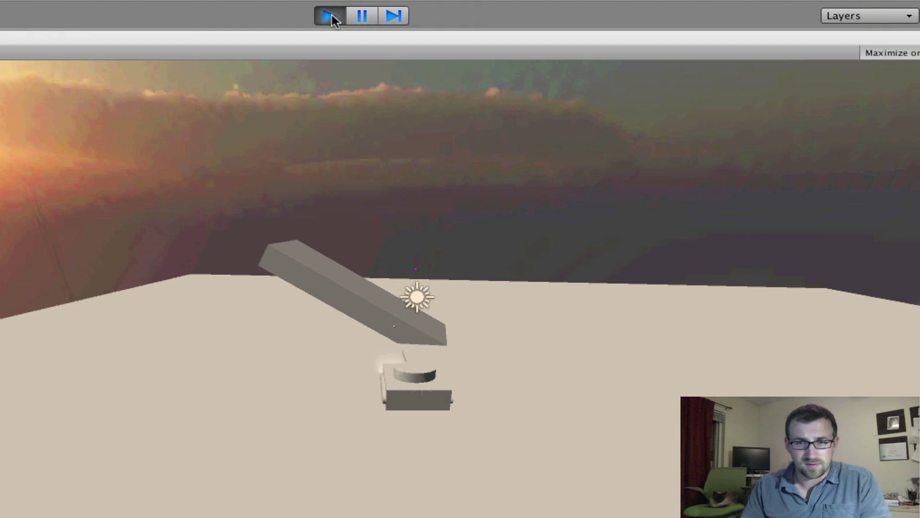
key("w")
key("a")
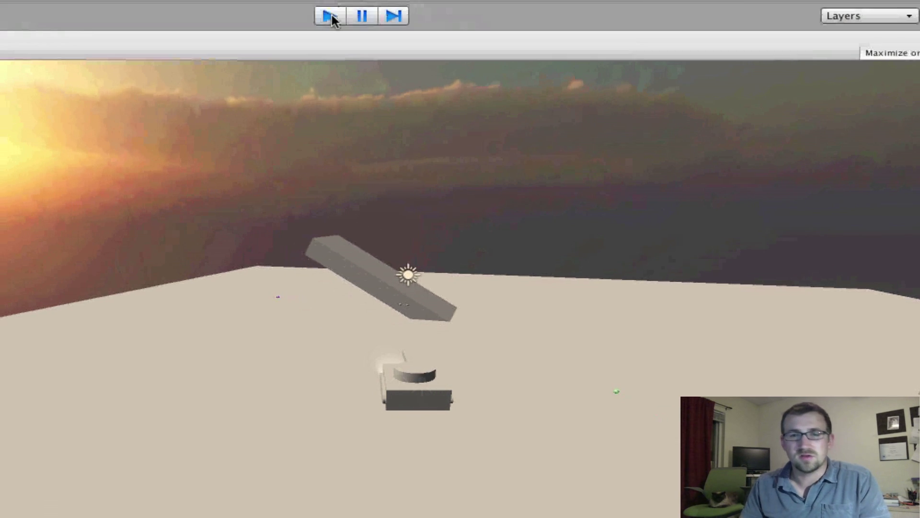
left_click(332, 15)
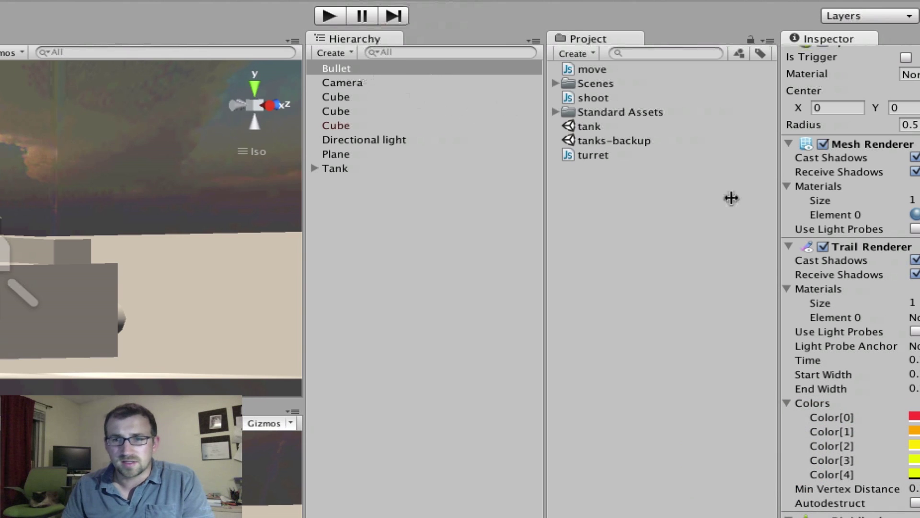
Disable the Bullet's Mesh Renderer and run the game, driving, turning and firing to test the trail-only bullets.
left_click(823, 144)
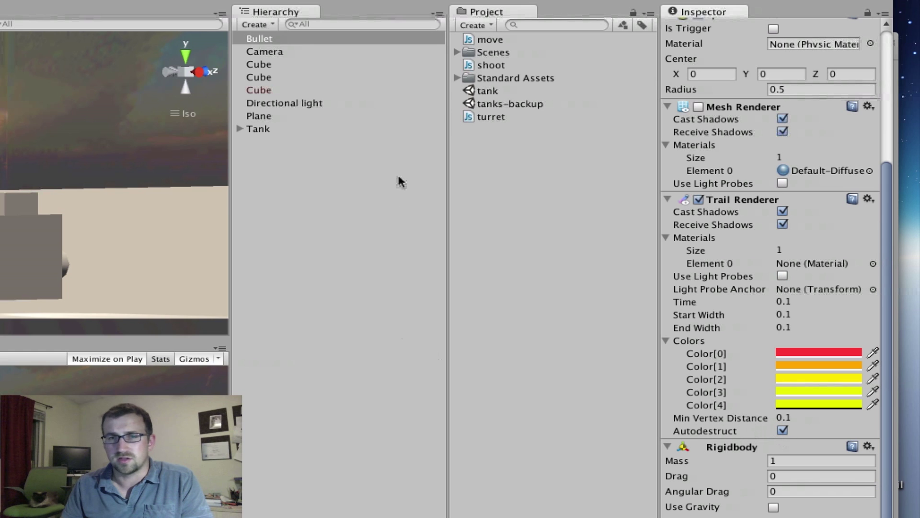
left_click(249, 0)
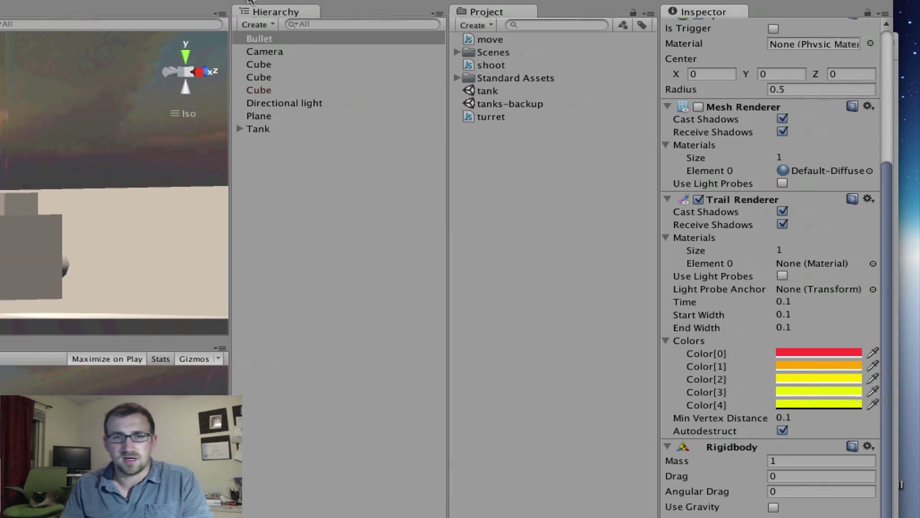
key("Up")
key("space")
key("Right")
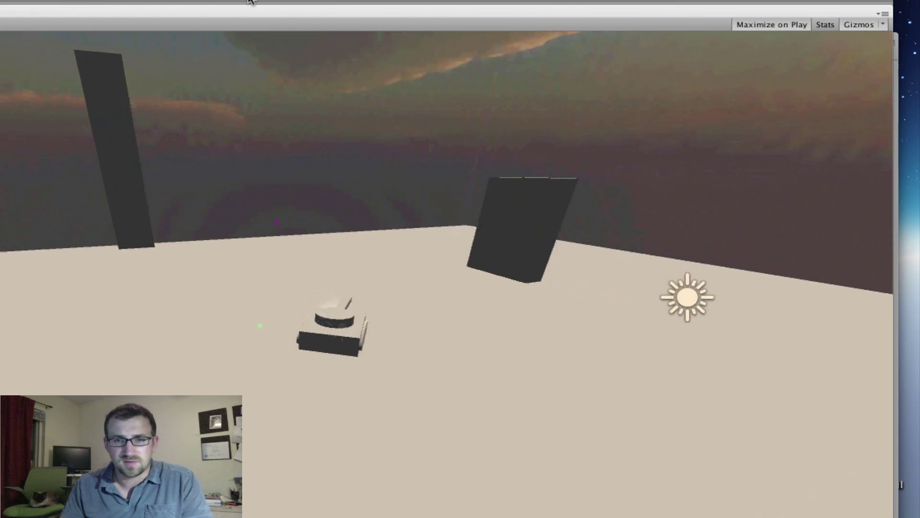